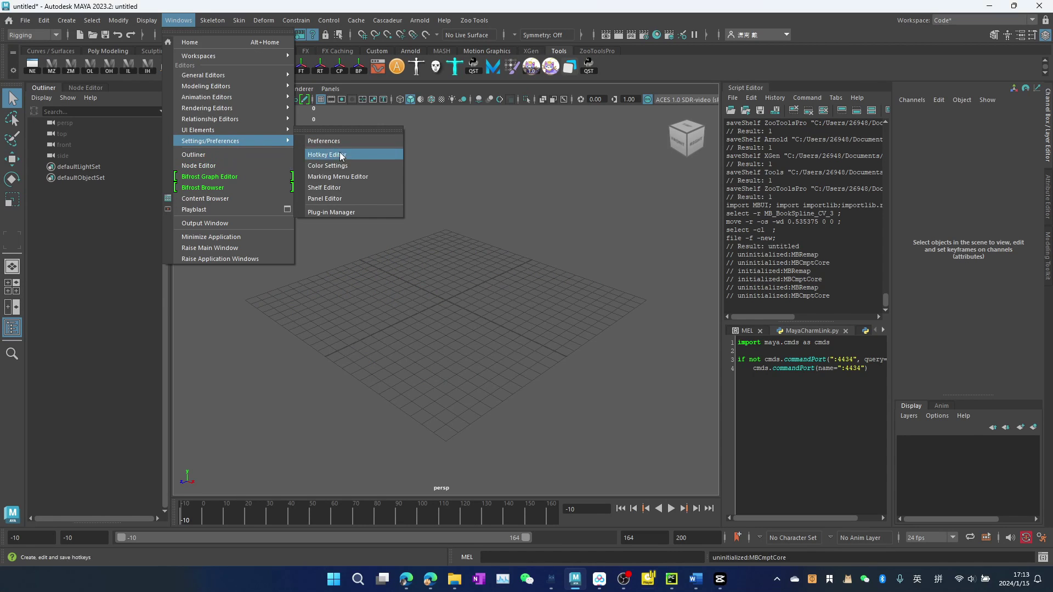
Load MagicBookPlugin.py in the Plug-in Manager with Auto load enabled
click(347, 209)
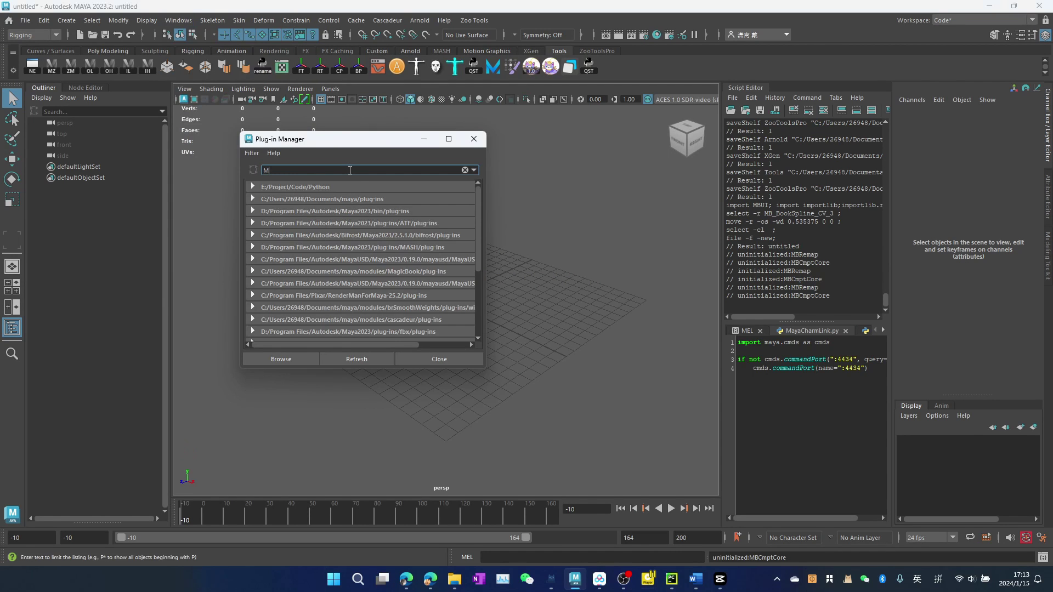
click(360, 199)
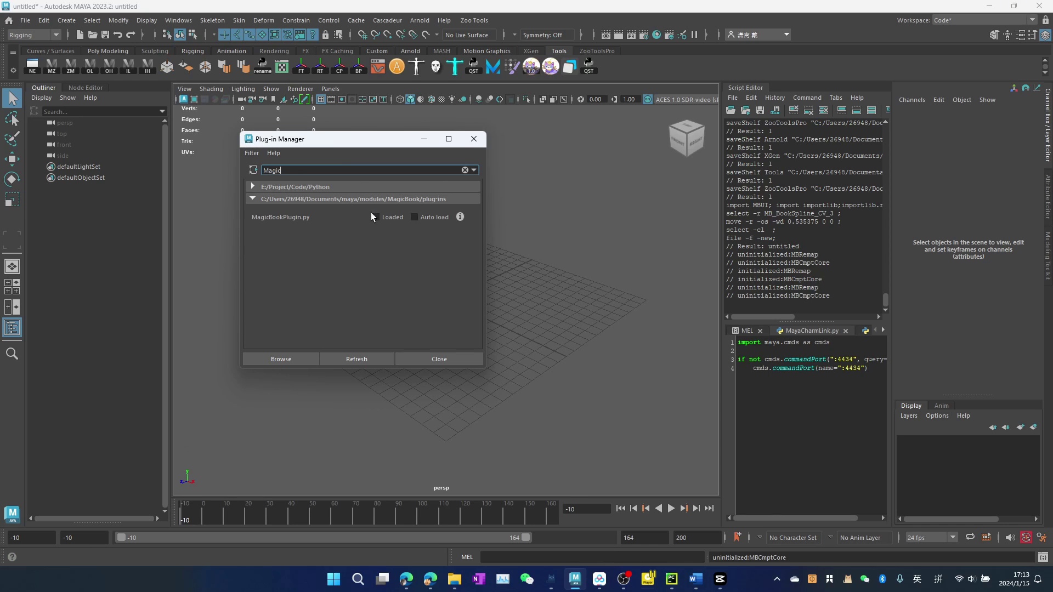
click(417, 219)
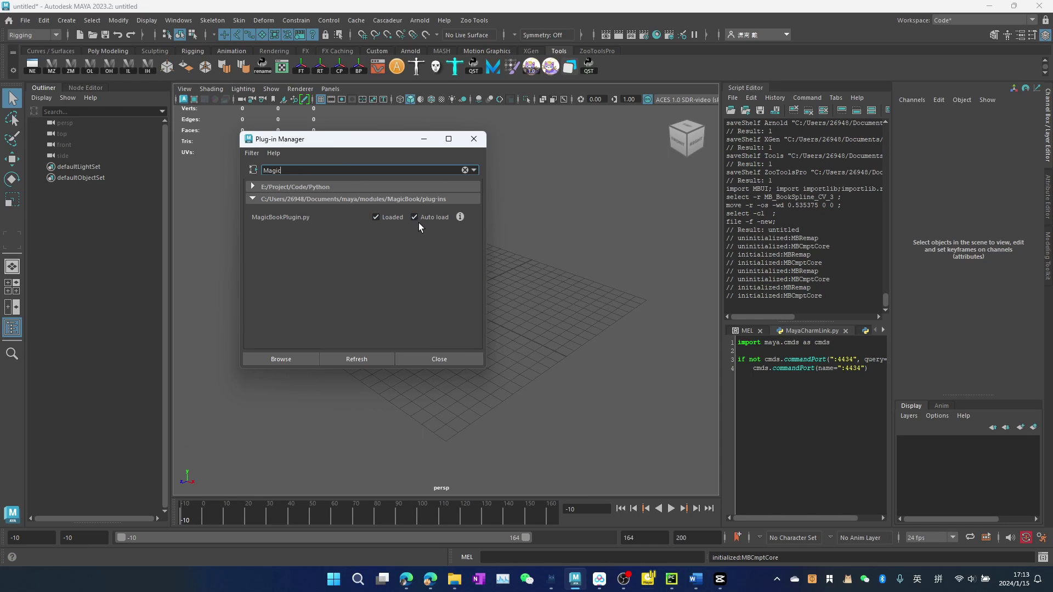
click(438, 359)
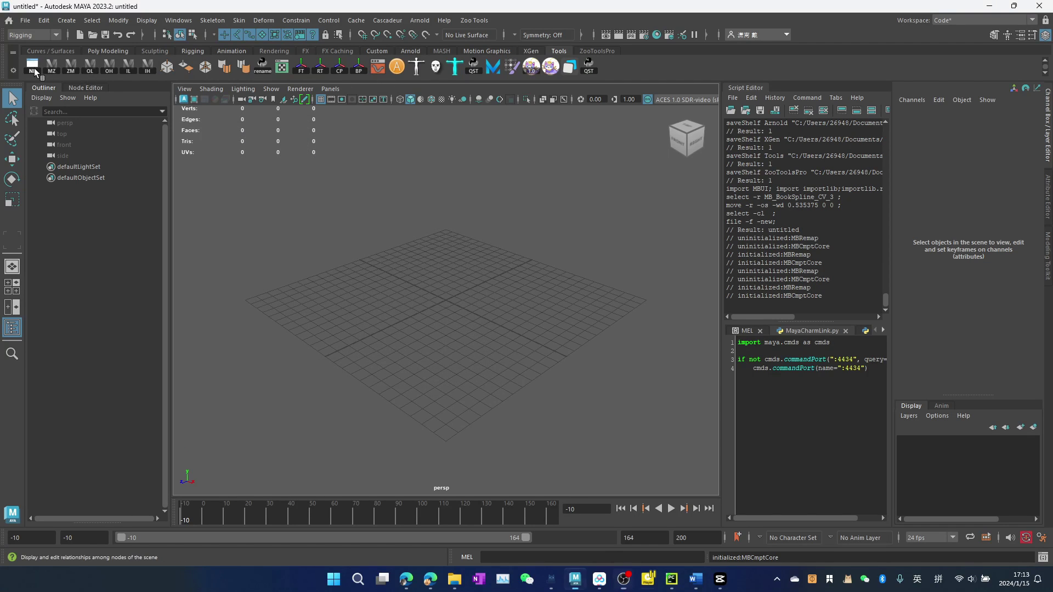
Create an MBCmptCore1 node in the Node Editor and place it upper left
click(86, 88)
key(Tab)
text(MB)
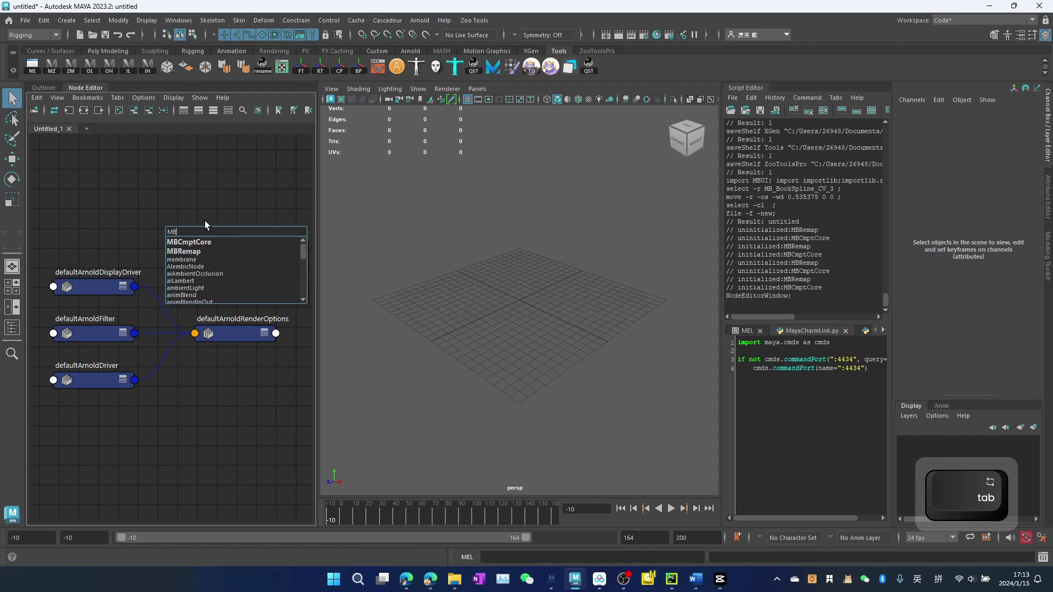
key(Return)
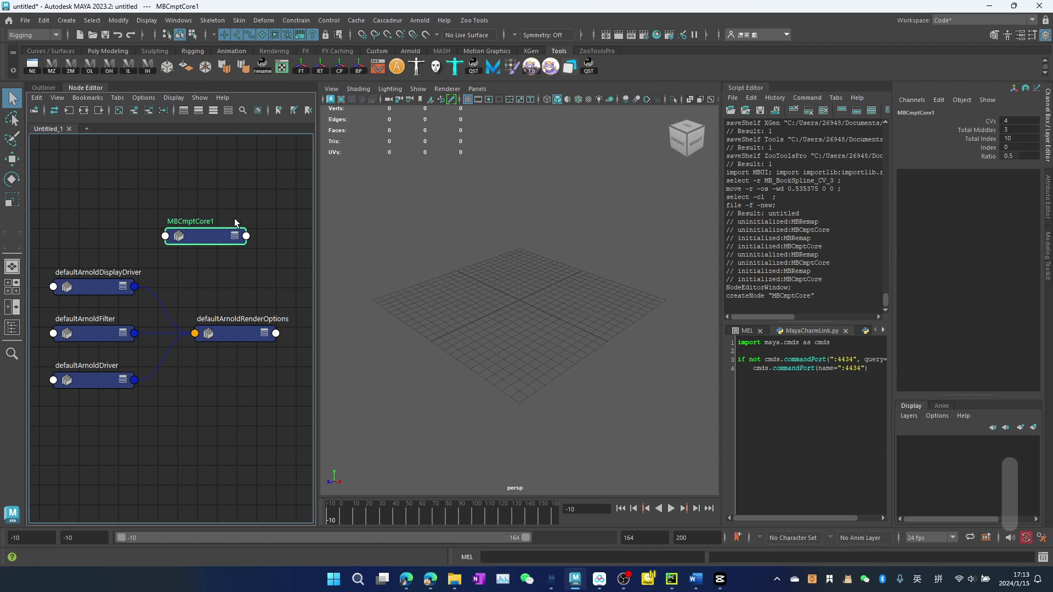
drag(222, 260, 126, 189)
click(225, 177)
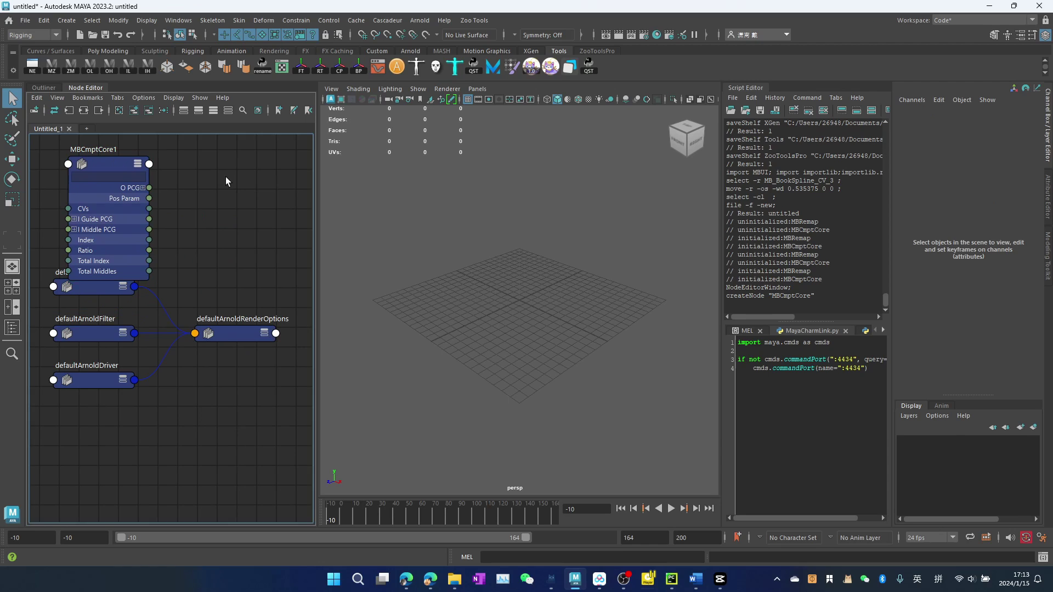
Create an MBRemap1 node and place it beside MBCmptCore1
key(Tab)
text(MBR)
key(Return)
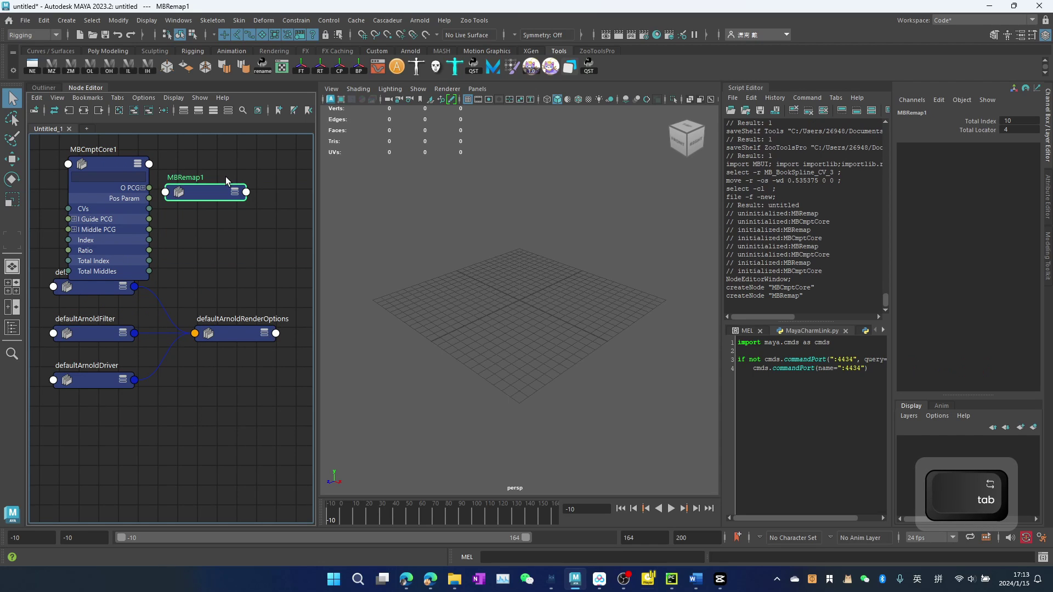
drag(215, 193, 242, 170)
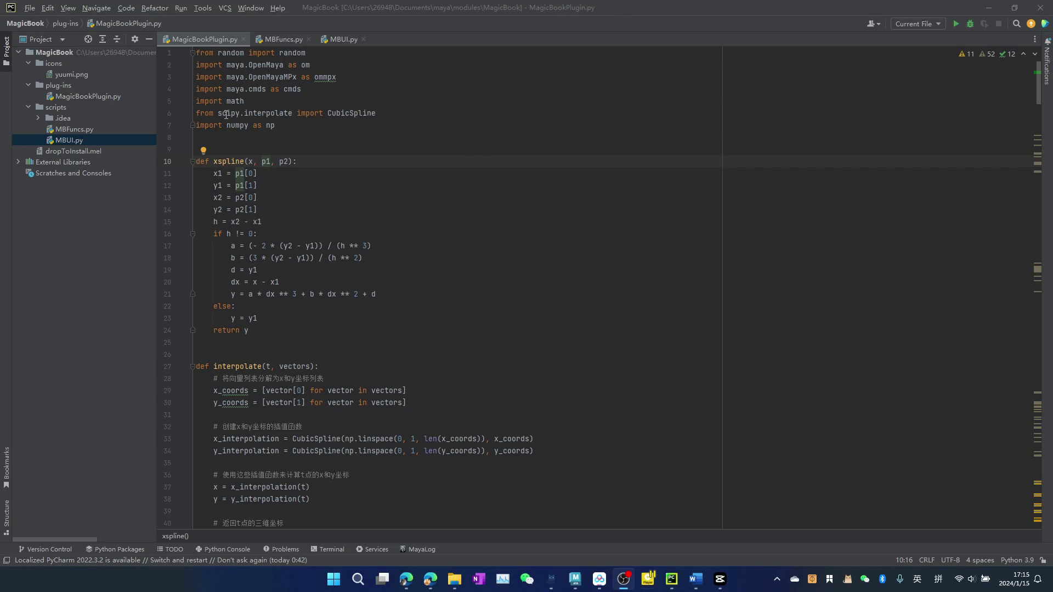
double_click(229, 114)
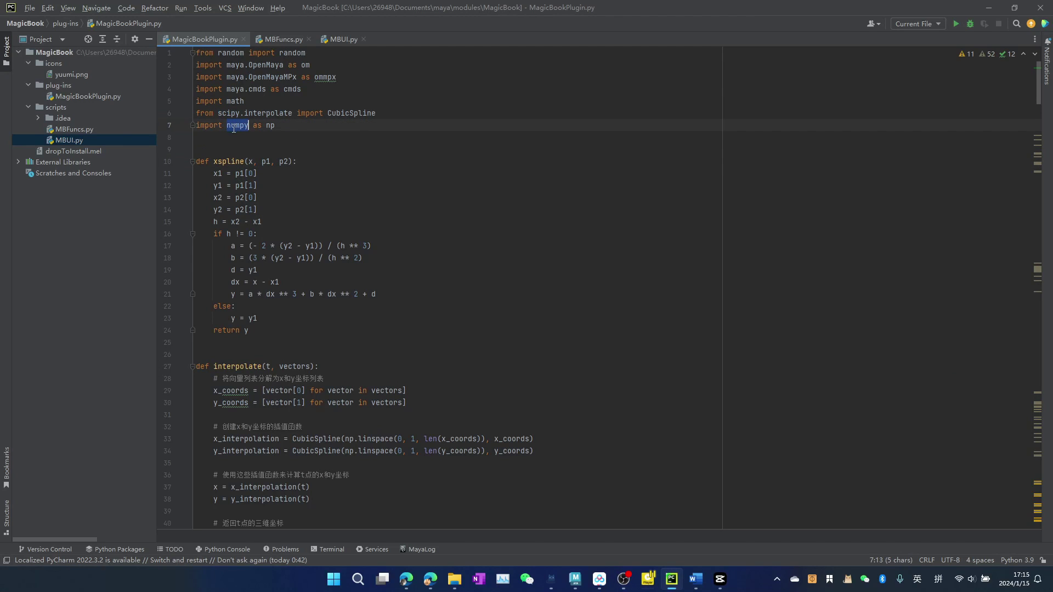
click(238, 144)
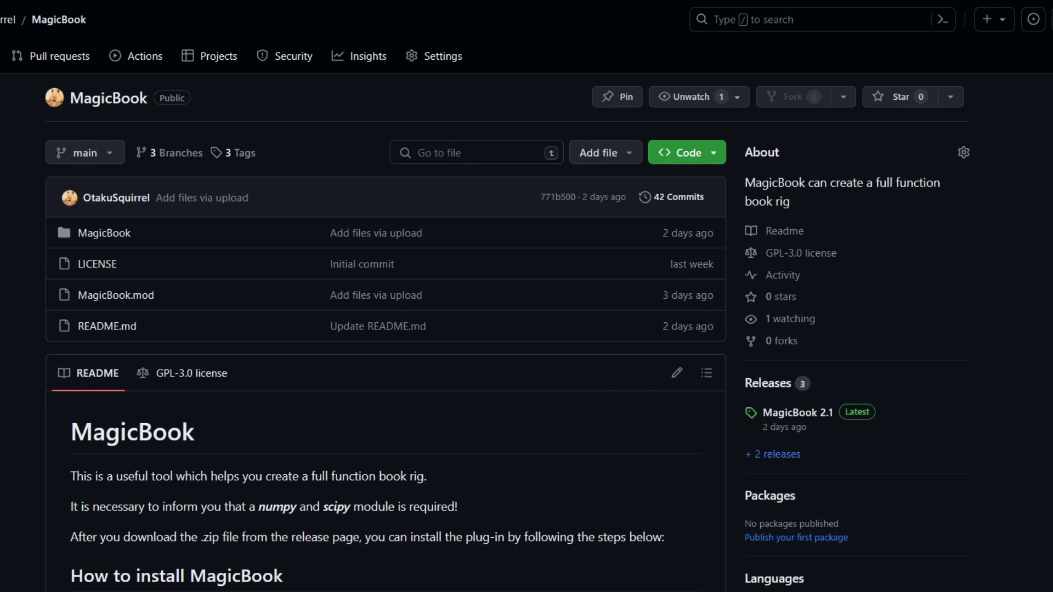
Open the MagicBook 2.1 release from the repository's Releases section
click(806, 420)
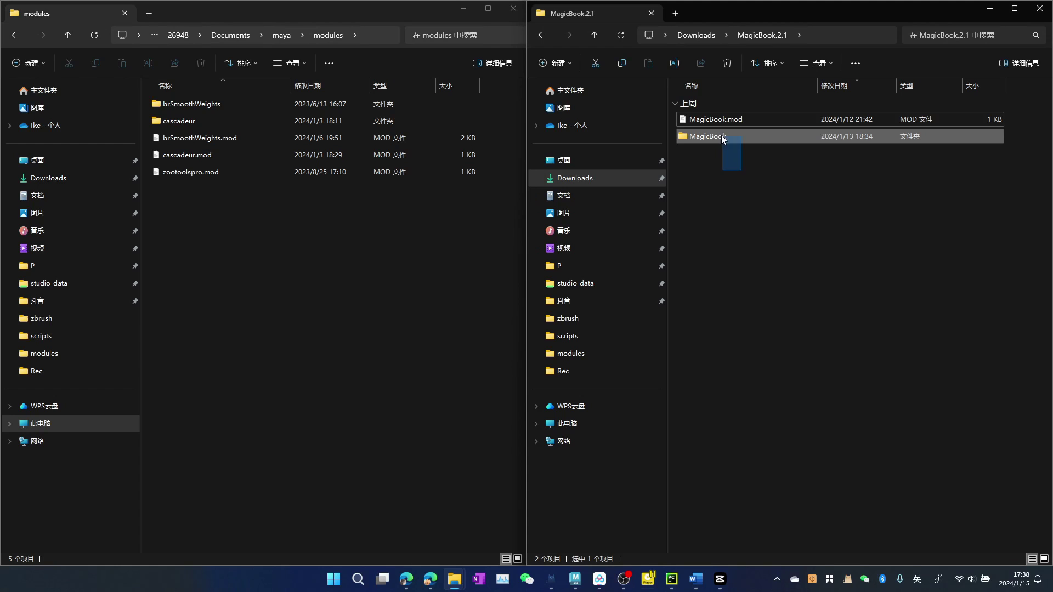
Move MagicBook and MagicBook.mod into maya\modules, then drop dropToInstall.mel into Maya
drag(741, 174, 717, 119)
mouse_move(785, 124)
mouse_down()
mouse_move(422, 213)
mouse_move(350, 242)
mouse_up()
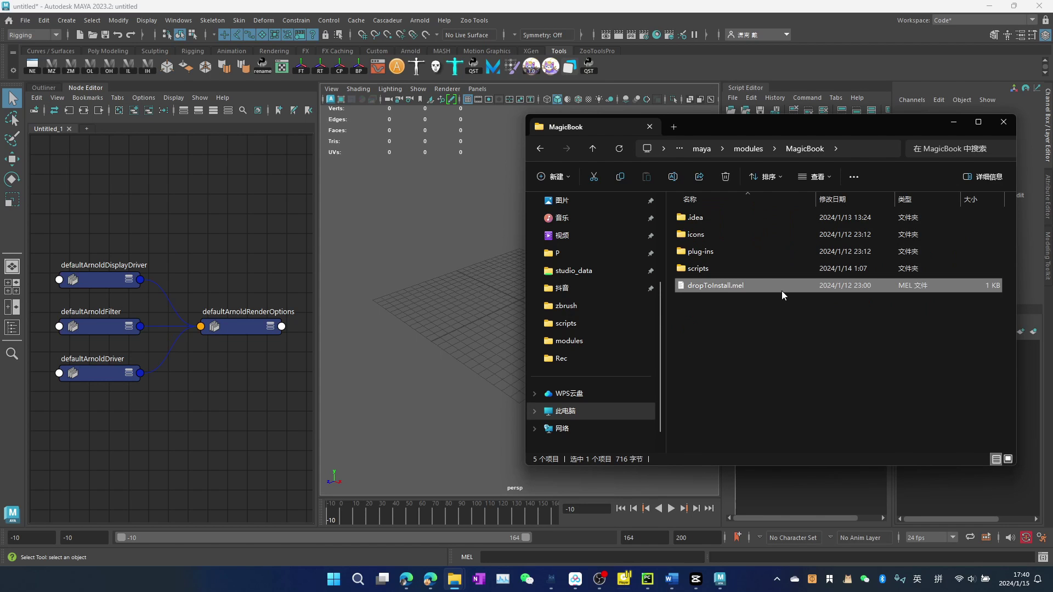
drag(764, 288, 439, 278)
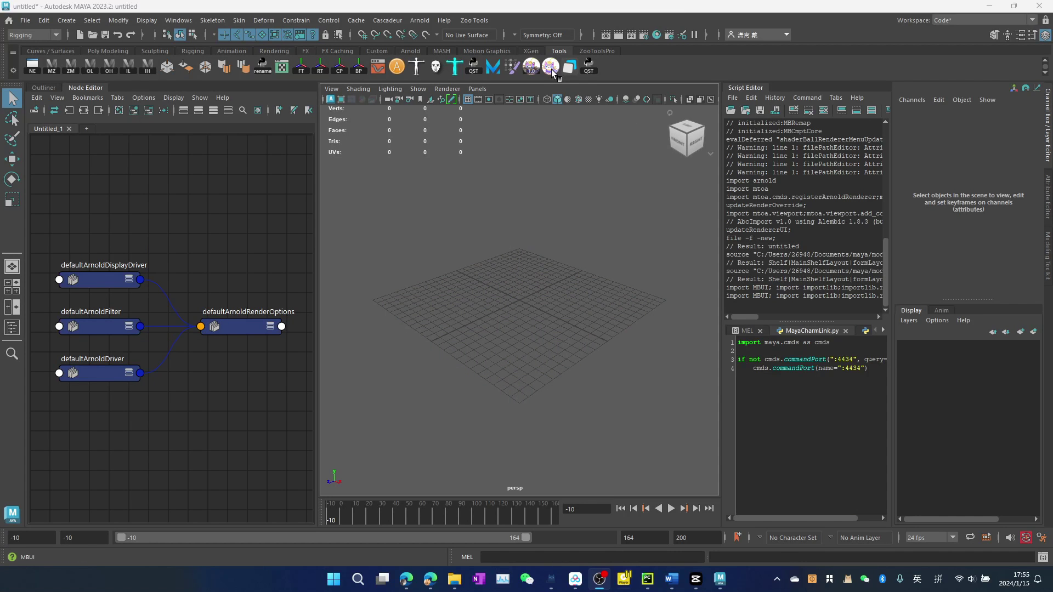
Launch the MagicBook window from its new shelf button and move it aside
click(551, 66)
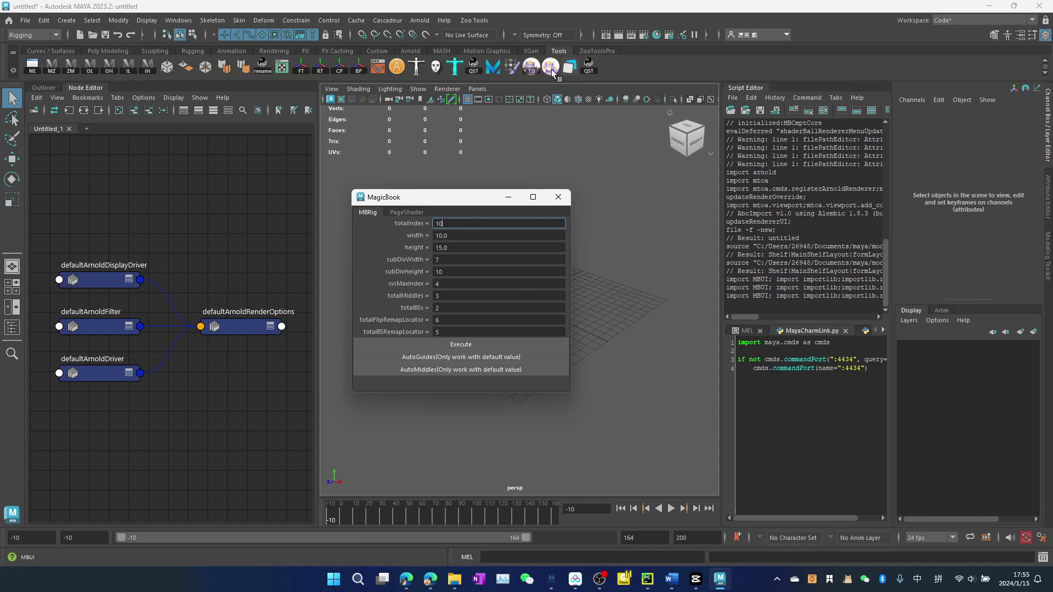
drag(459, 205, 565, 186)
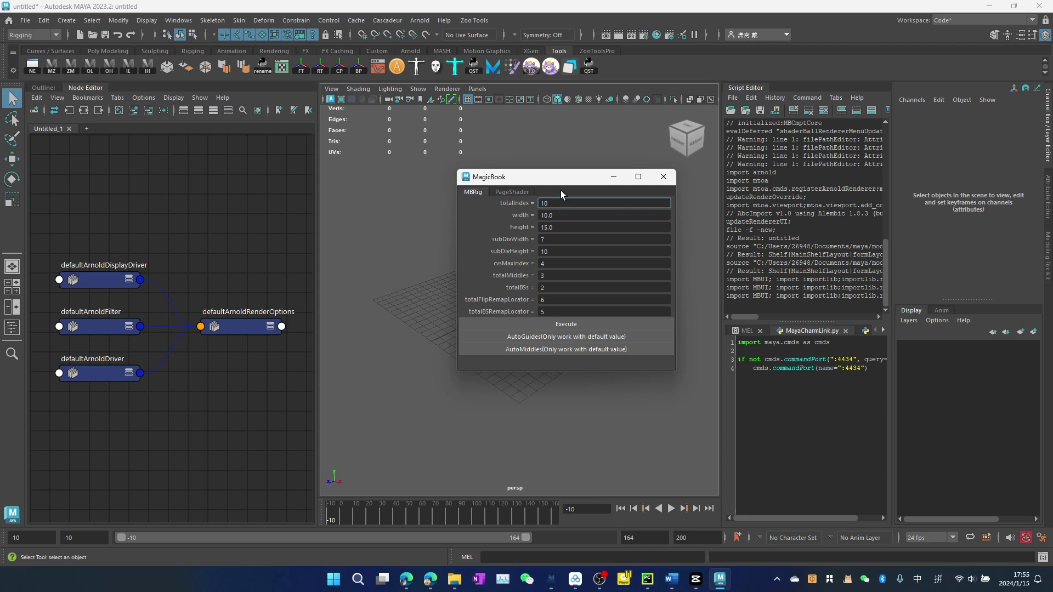
Build the default book rig and view it with flat lighting and wireframe on shaded
click(567, 325)
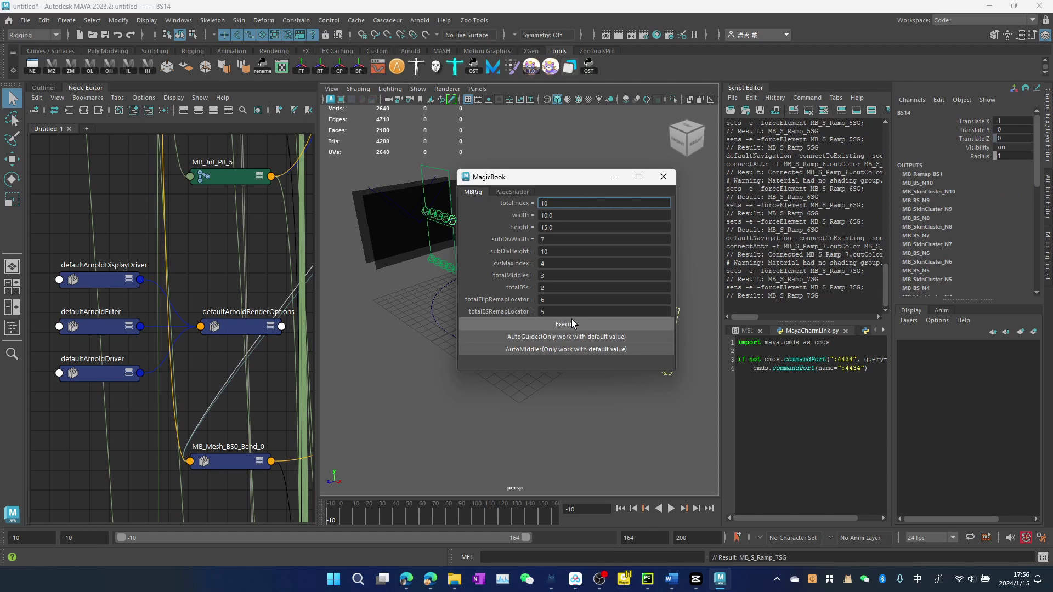
click(658, 180)
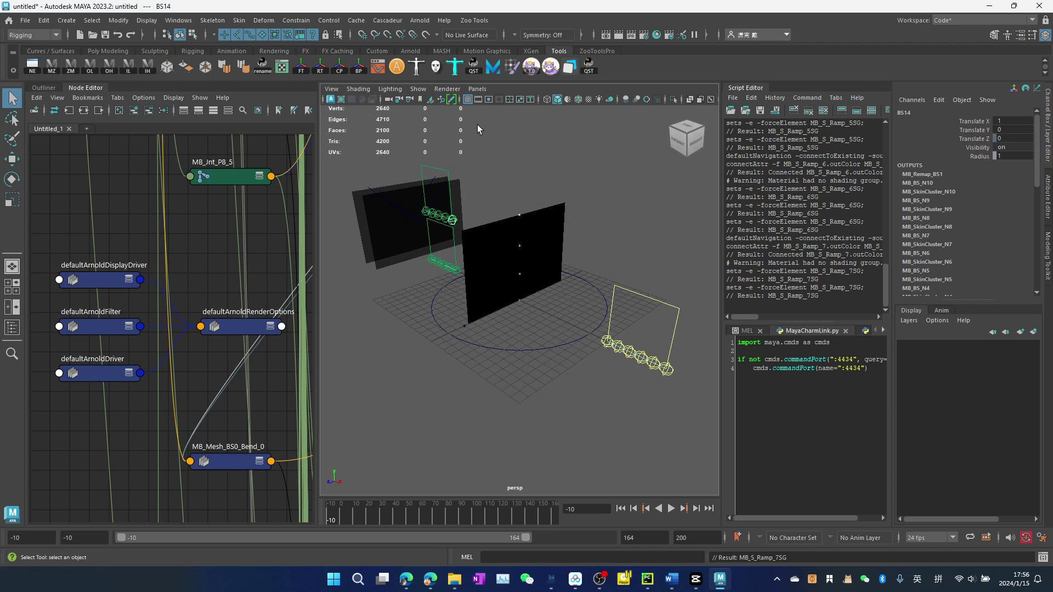
click(391, 89)
click(417, 142)
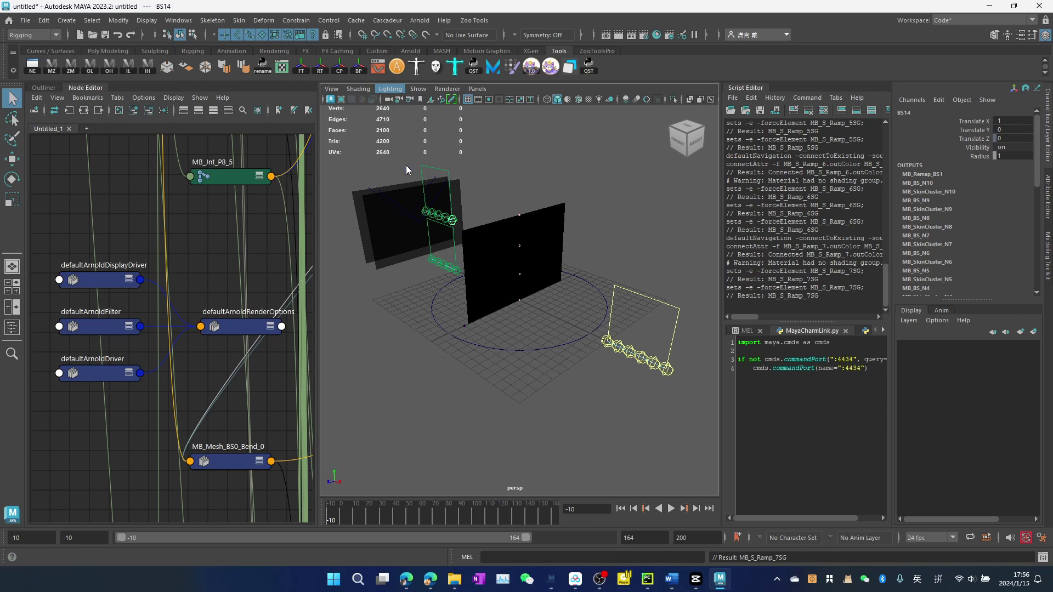
click(578, 100)
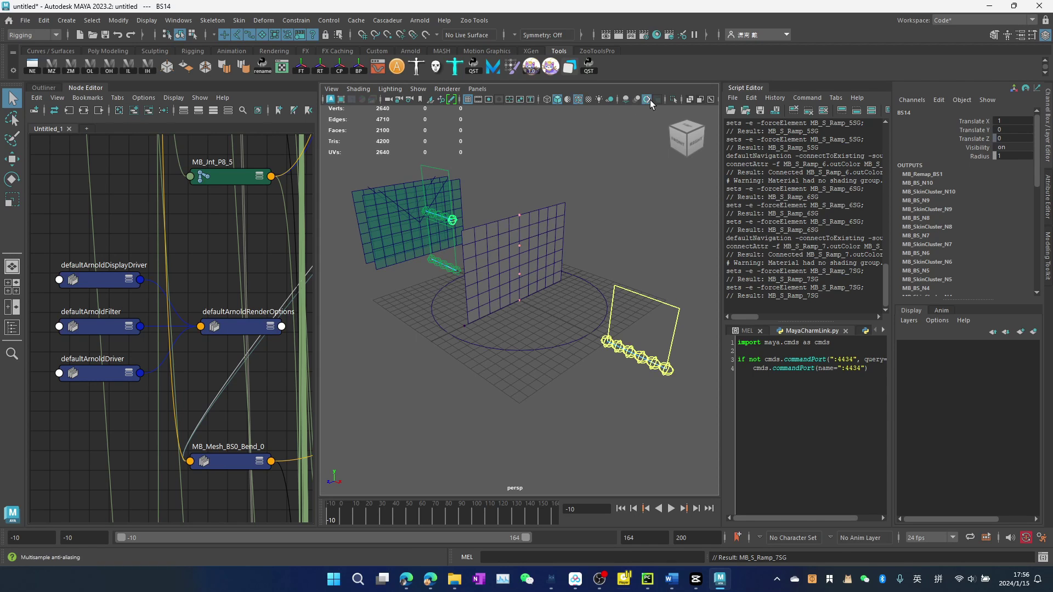
click(744, 88)
Move spine point MB_BookSpline_CV_3 to X 0.992 to thicken the spine
click(521, 337)
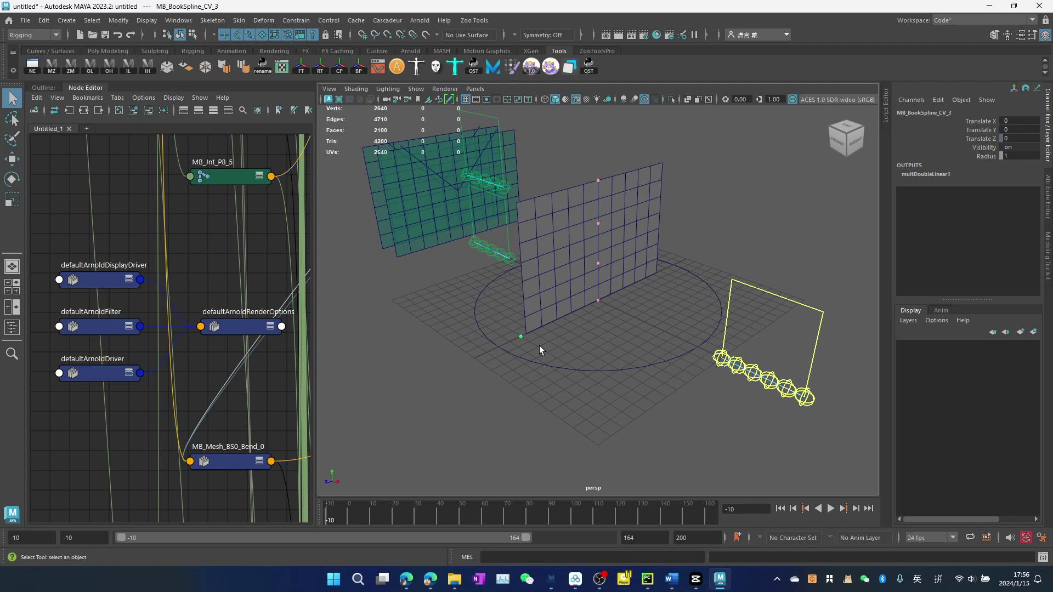
key(w)
drag(538, 345, 548, 351)
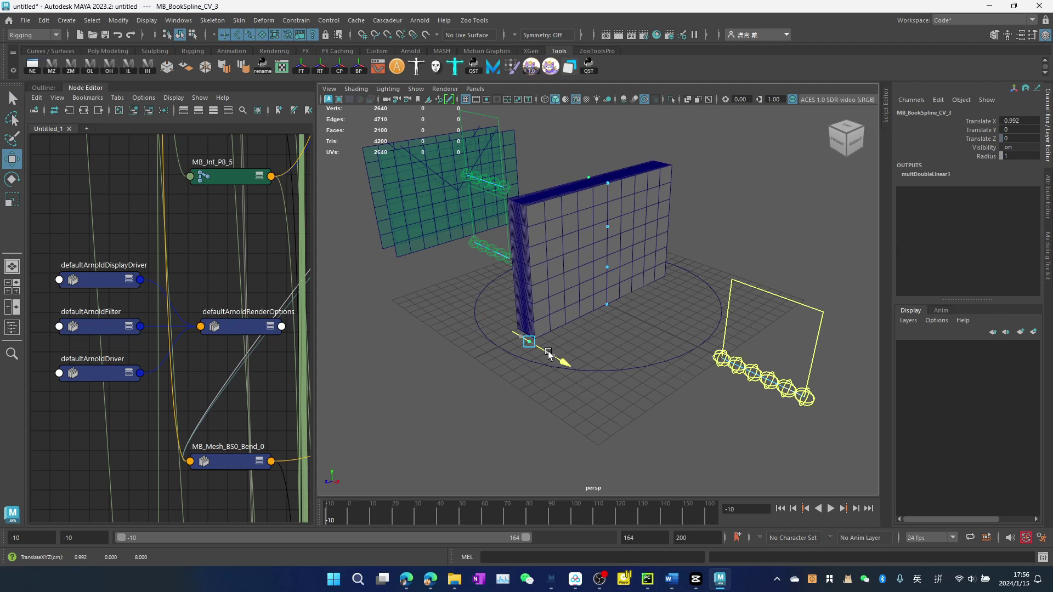
click(604, 344)
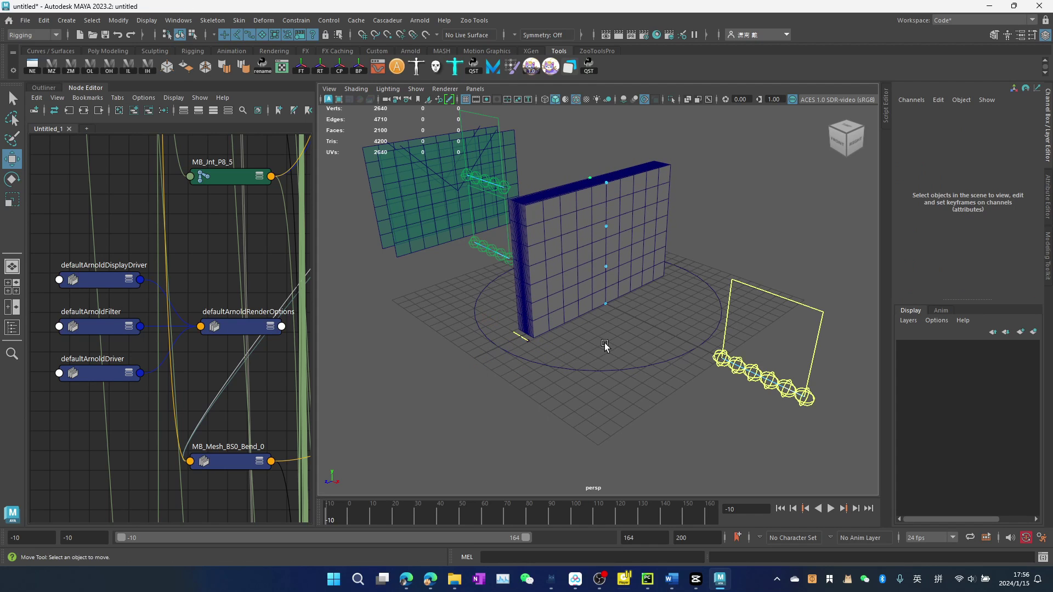
Re-execute the MagicBook tool with totalIndex 12 and width 12, replacing the old book
click(550, 65)
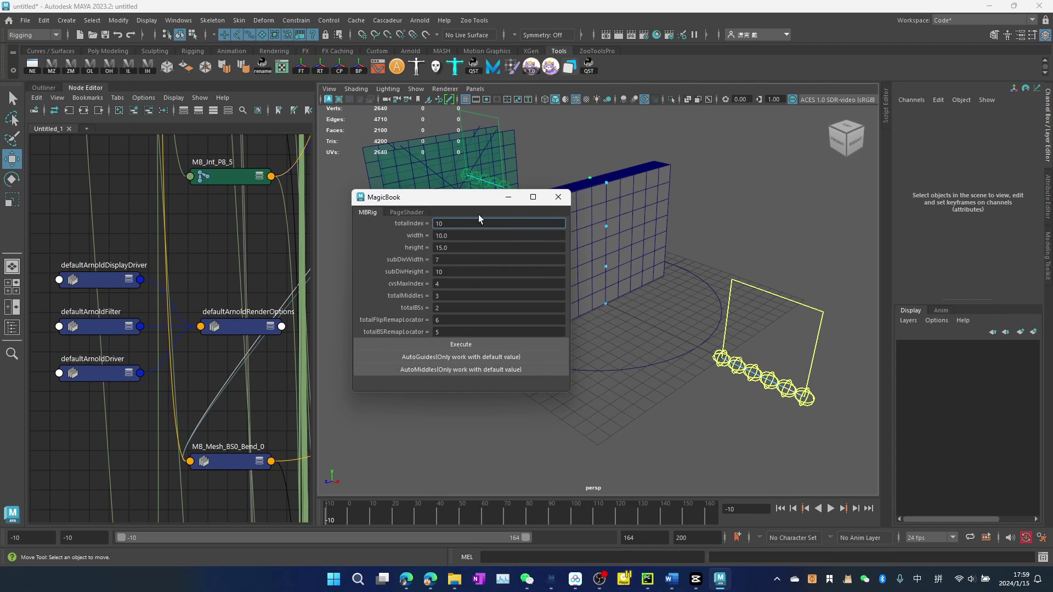
drag(438, 190, 789, 183)
text(12)
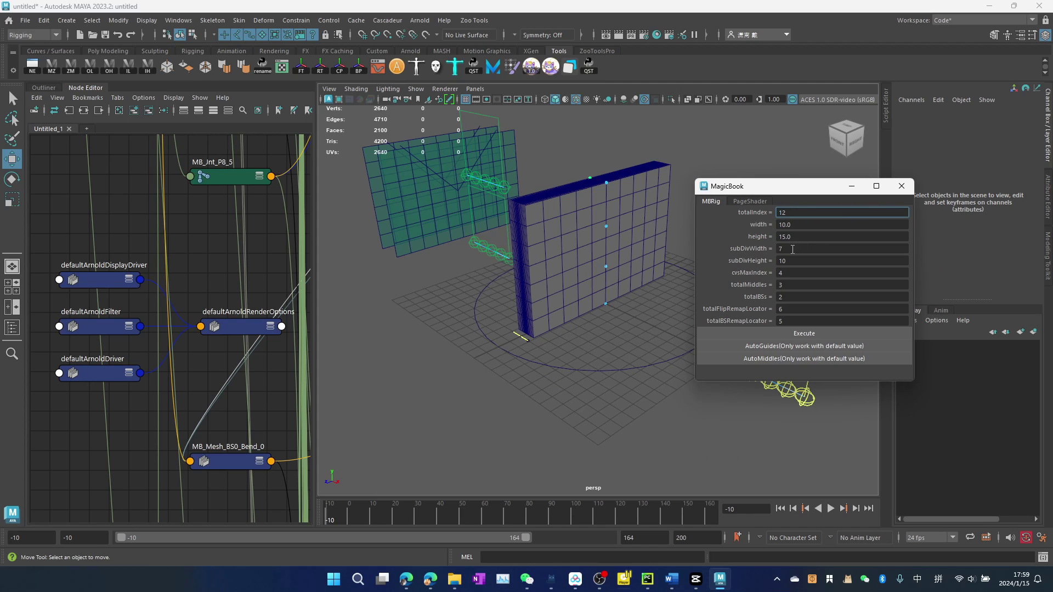
triple_click(798, 229)
text(12)
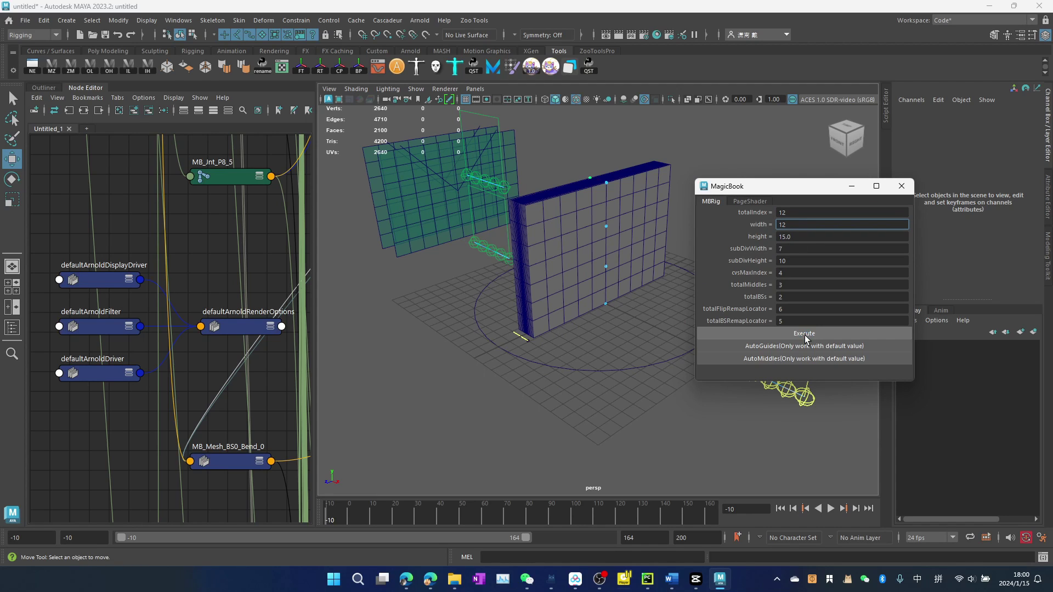
click(805, 334)
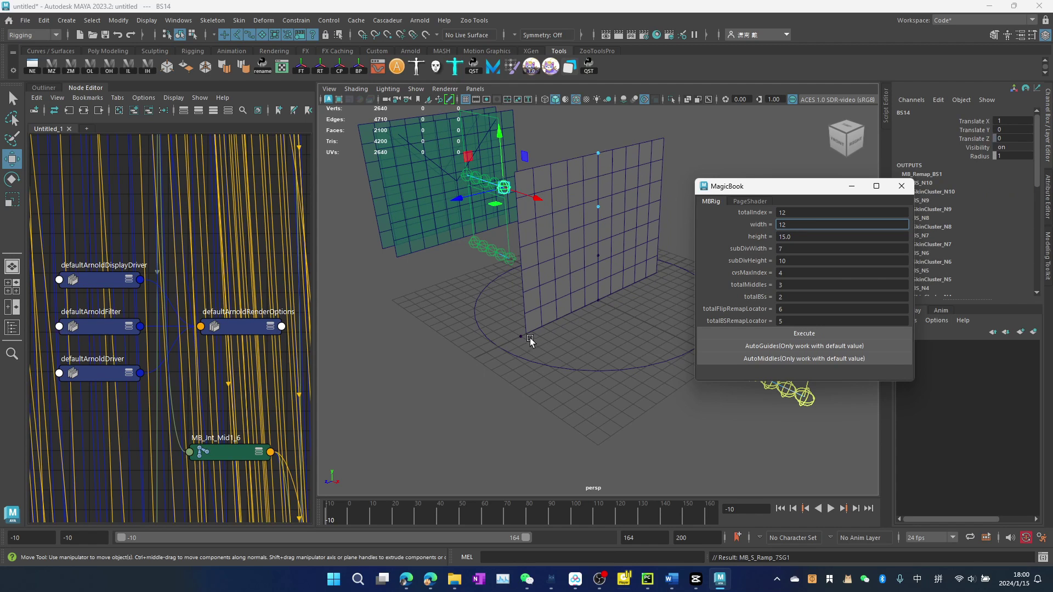
Bend the pages by moving their Mid0, Mid1 and RL joint controllers
click(901, 185)
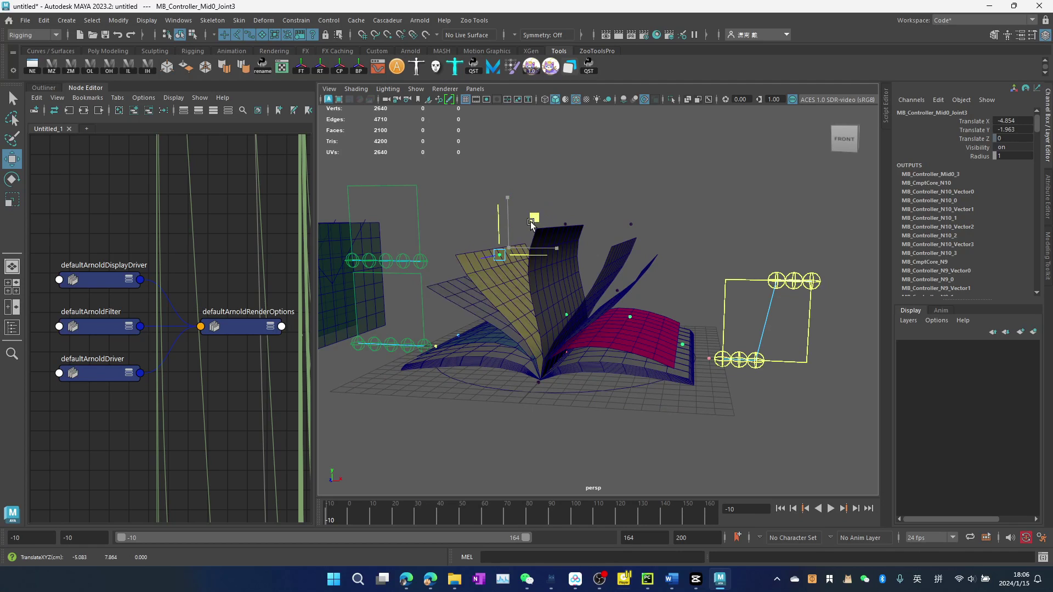
drag(531, 225, 564, 229)
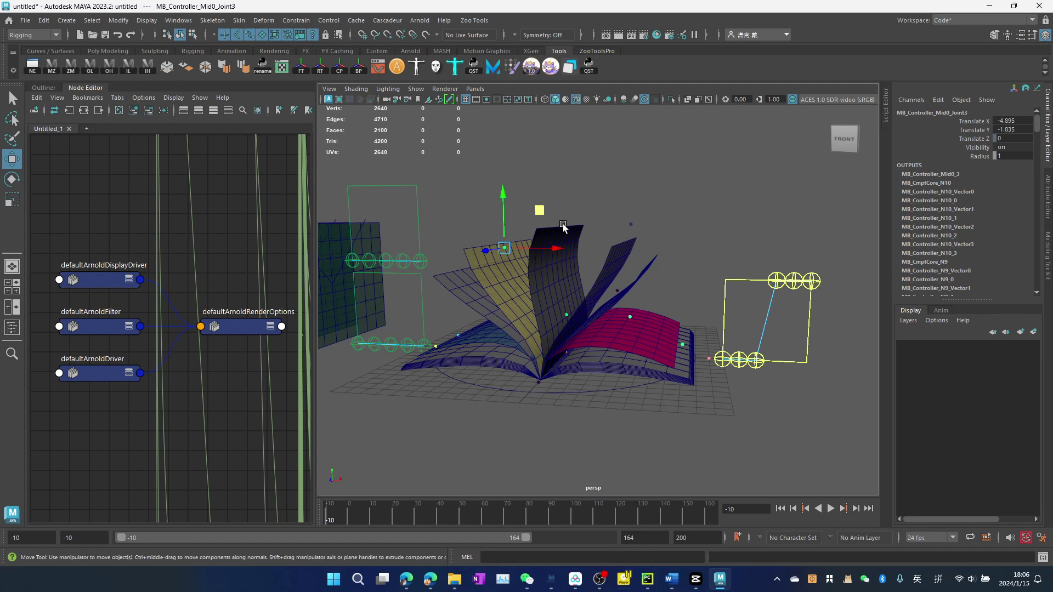
click(563, 224)
drag(602, 188, 603, 196)
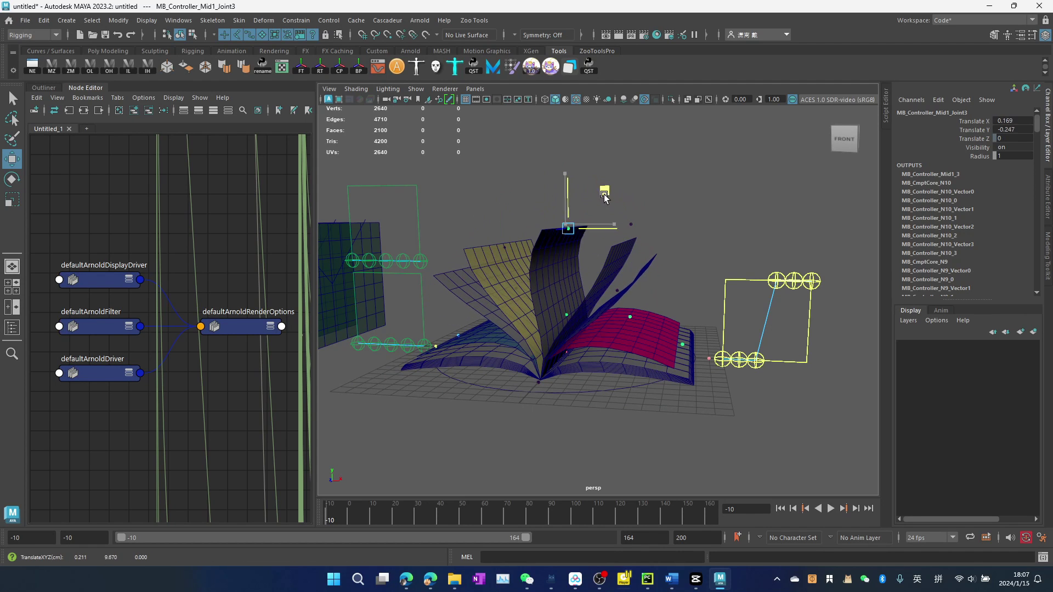
click(630, 308)
drag(666, 277, 673, 284)
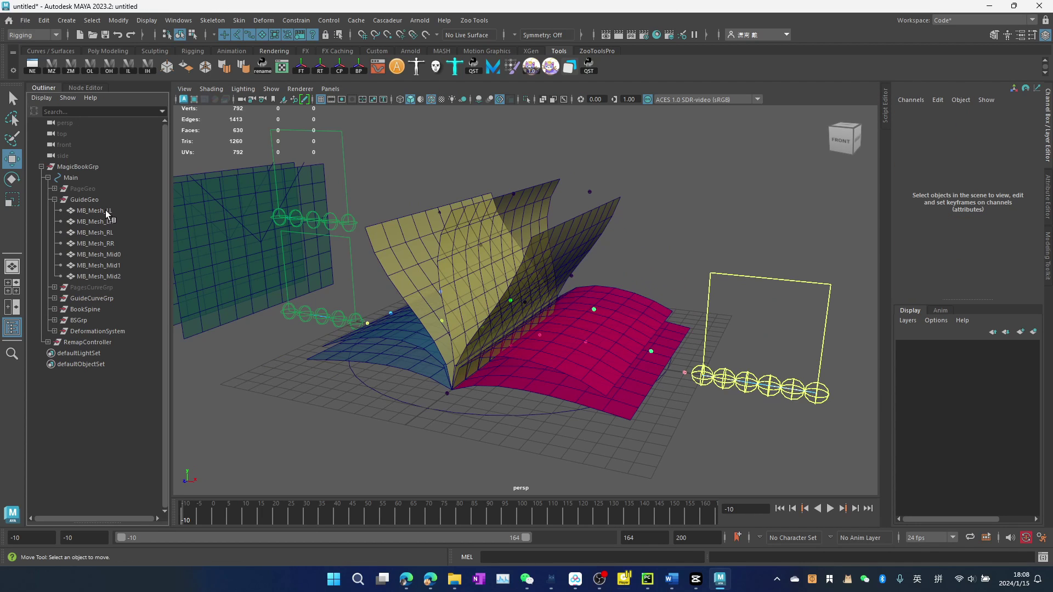
Select the GuideGeo meshes, raise RemapController to flip pages, and play with Alt+V
drag(106, 210, 104, 278)
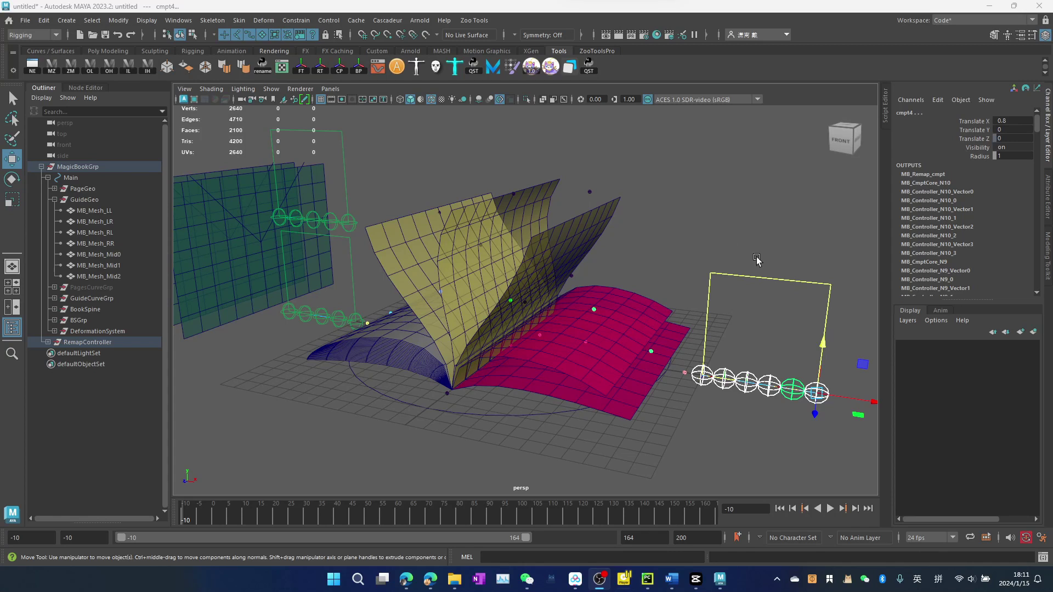
drag(822, 342, 816, 218)
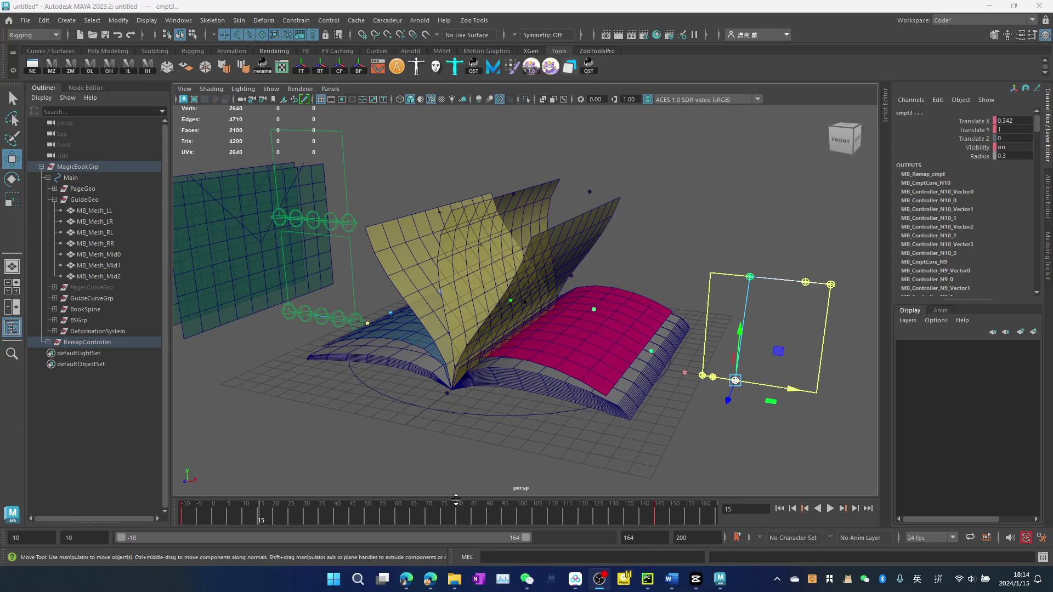
key(alt+v)
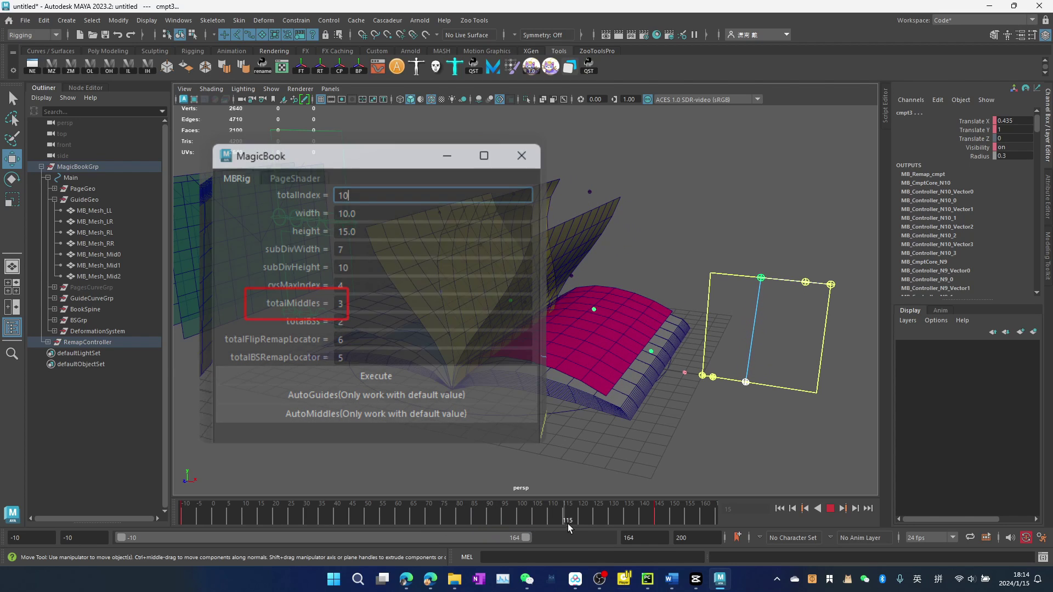
Stop playback, then play and stop the page-curve flip in the front view
key(Escape)
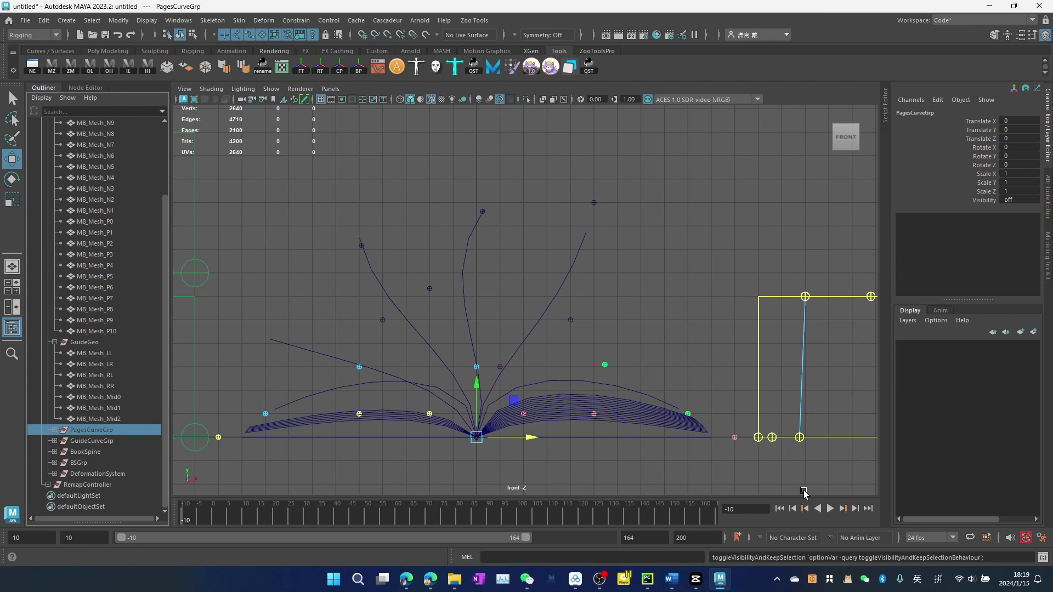
click(834, 509)
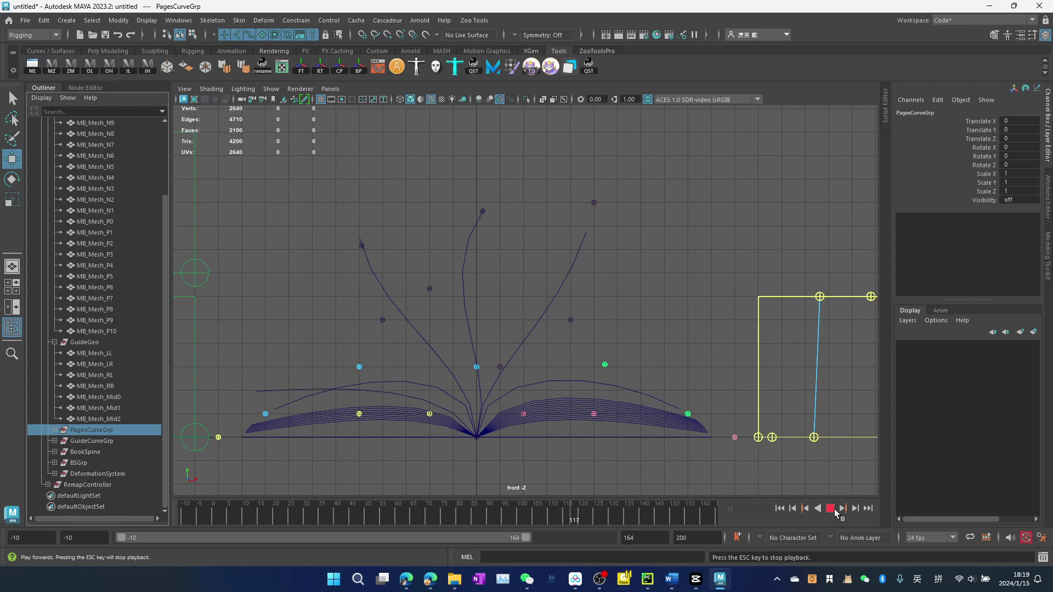
click(833, 509)
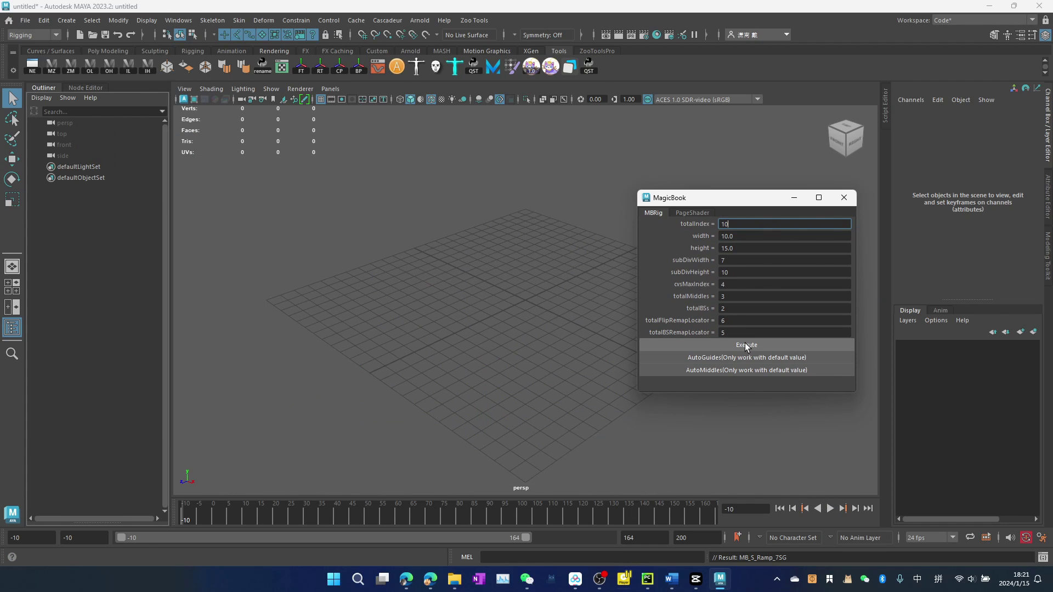
Generate guide pages with AutoGuides and middle pages with AutoMiddles, then close the window
click(745, 344)
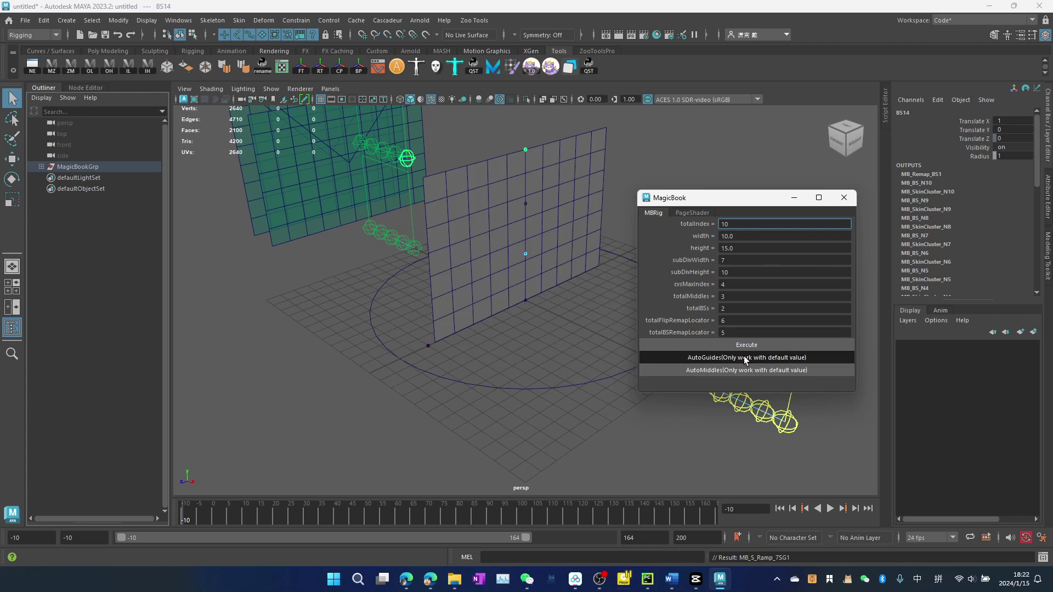
click(744, 369)
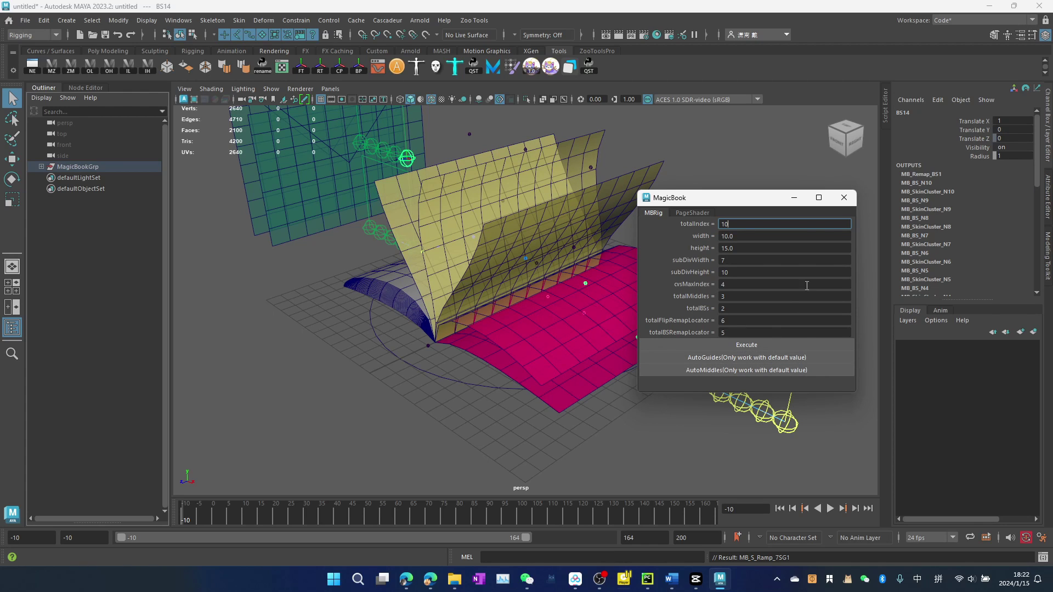
click(851, 201)
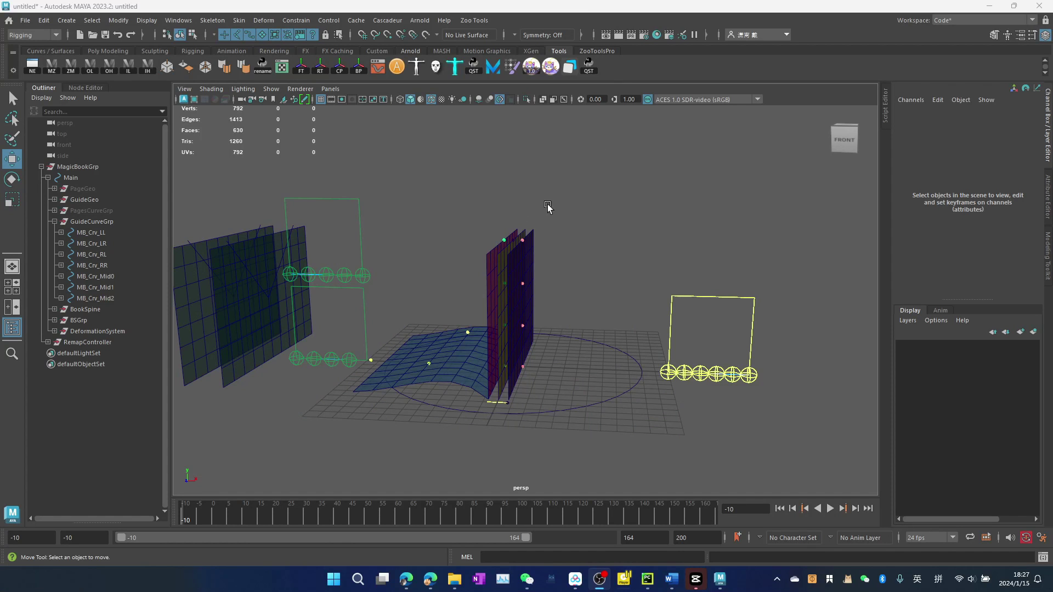
Hide every MB_Crv guide curve except MB_Crv_LR
click(100, 232)
ctrl+click(105, 254)
key(h)
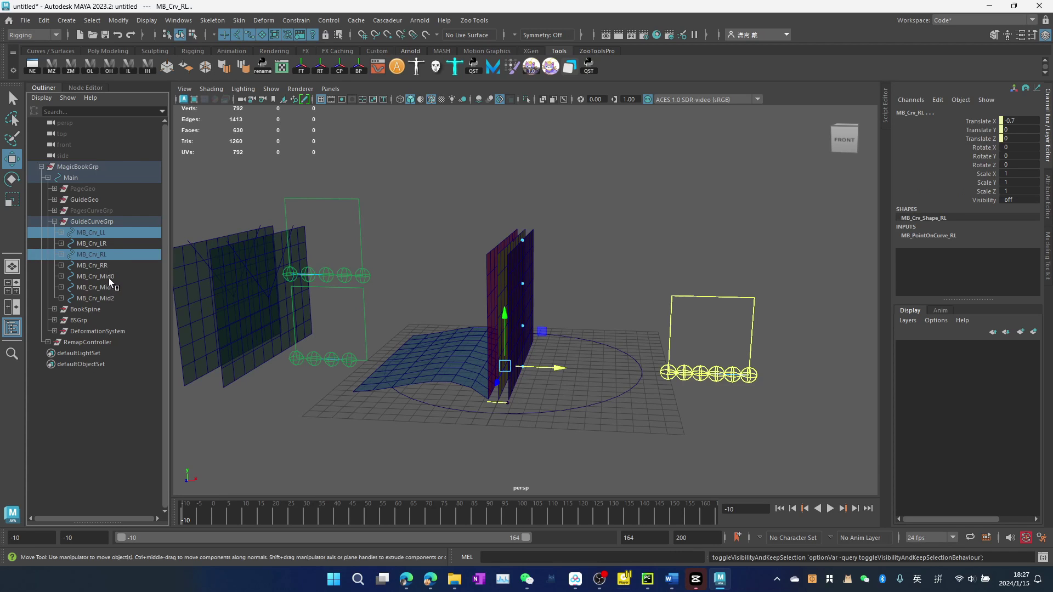
drag(109, 265, 109, 297)
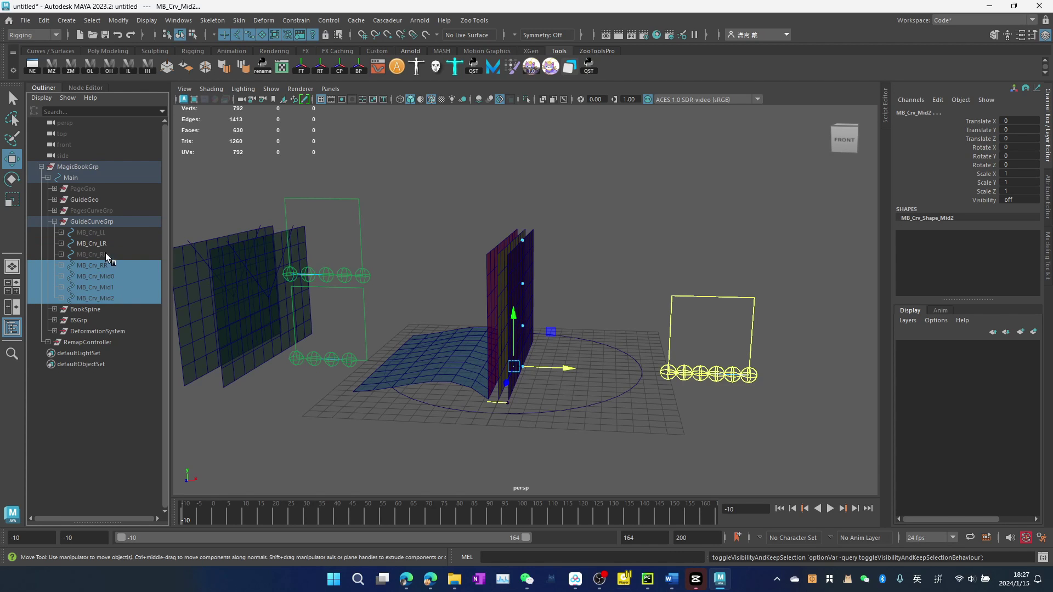
key(h)
click(96, 243)
click(594, 248)
Bend the LR guide page by moving its Joint2 and Joint3 controllers
scroll(559, 346, up, 3)
scroll(559, 329, up, 2)
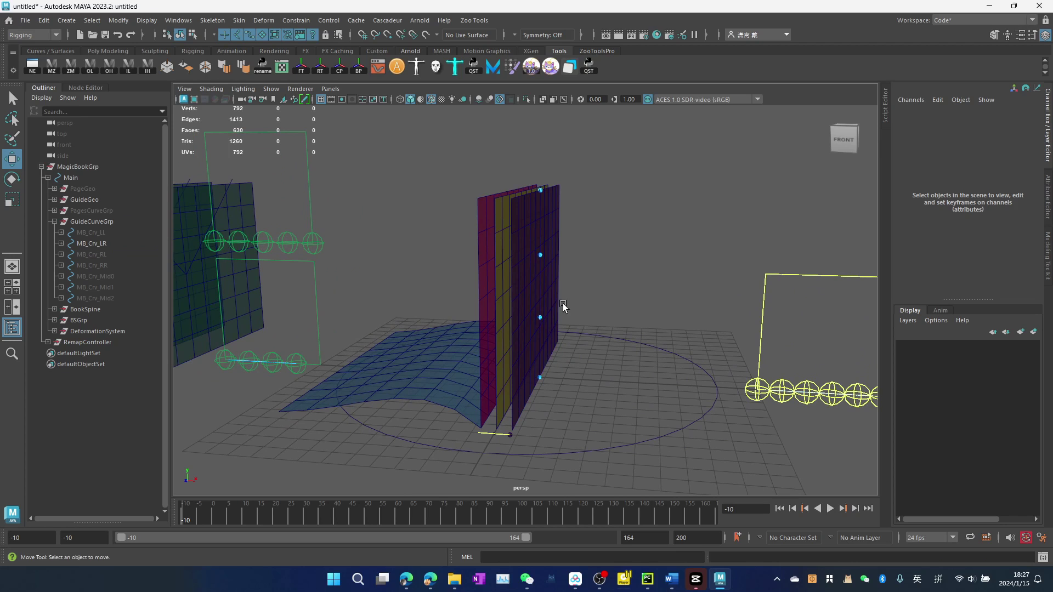
click(557, 305)
key(Down)
drag(540, 255, 425, 310)
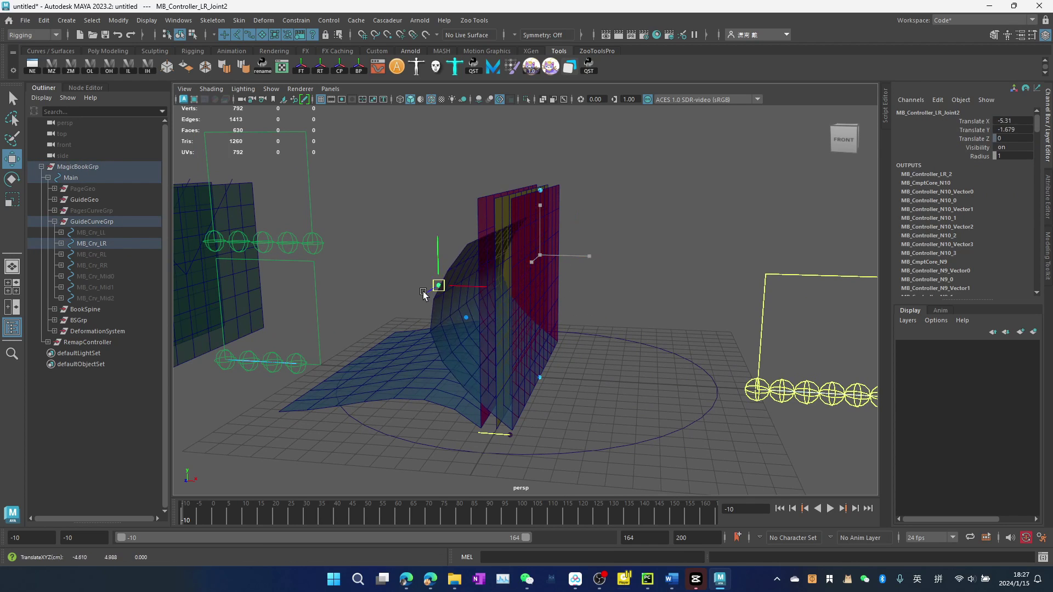
key(Down)
middle_drag(516, 188, 318, 357)
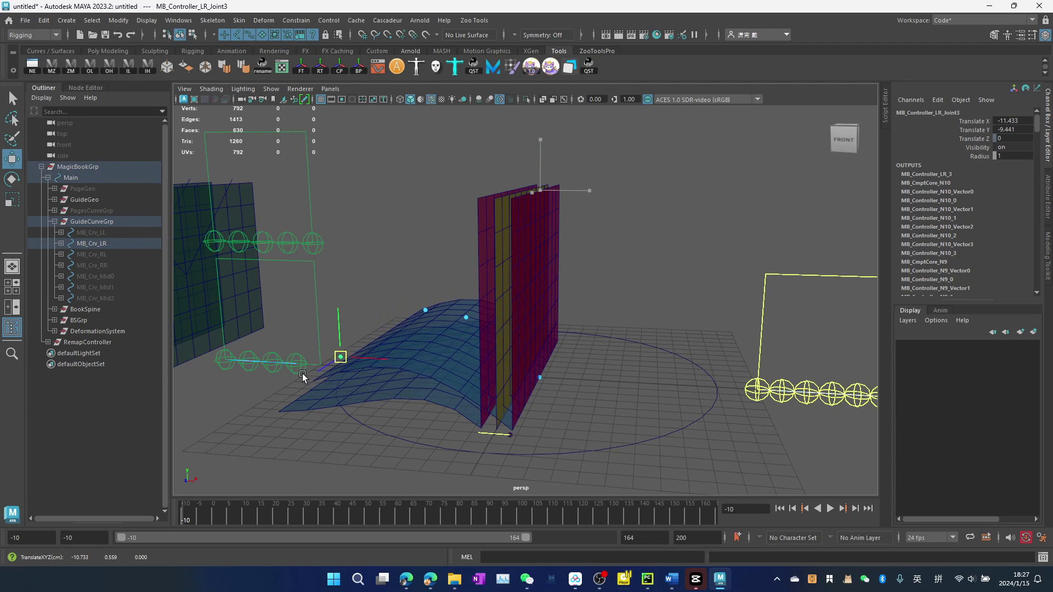
Refine the LR page shape by readjusting its Joint2 controller
alt+drag(318, 357, 477, 343)
key(Up)
key(Up)
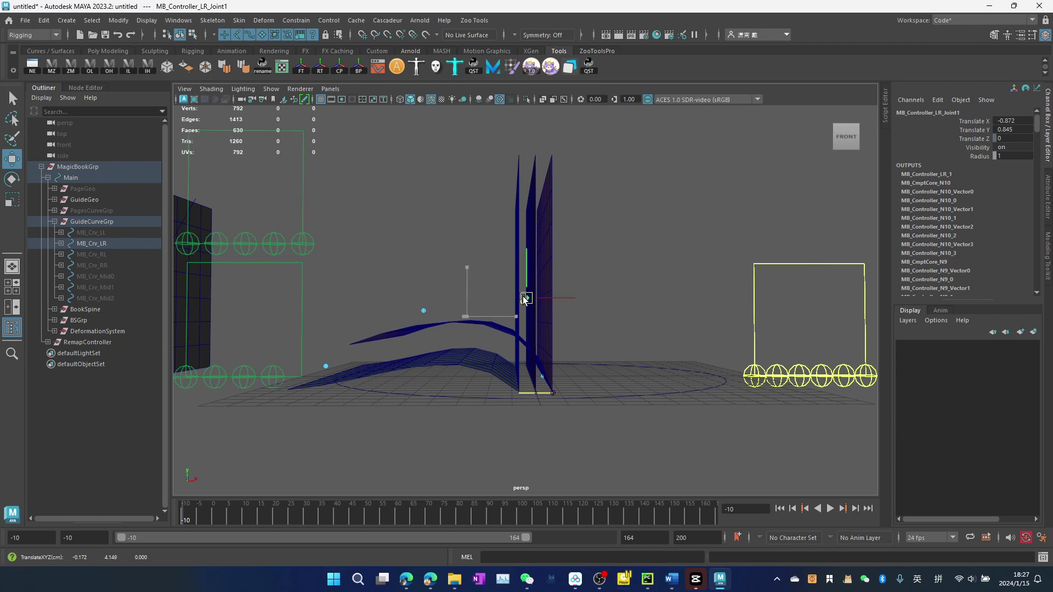
key(Down)
mouse_move(443, 327)
mouse_down()
mouse_move(453, 306)
mouse_move(328, 343)
mouse_up()
drag(454, 306, 439, 321)
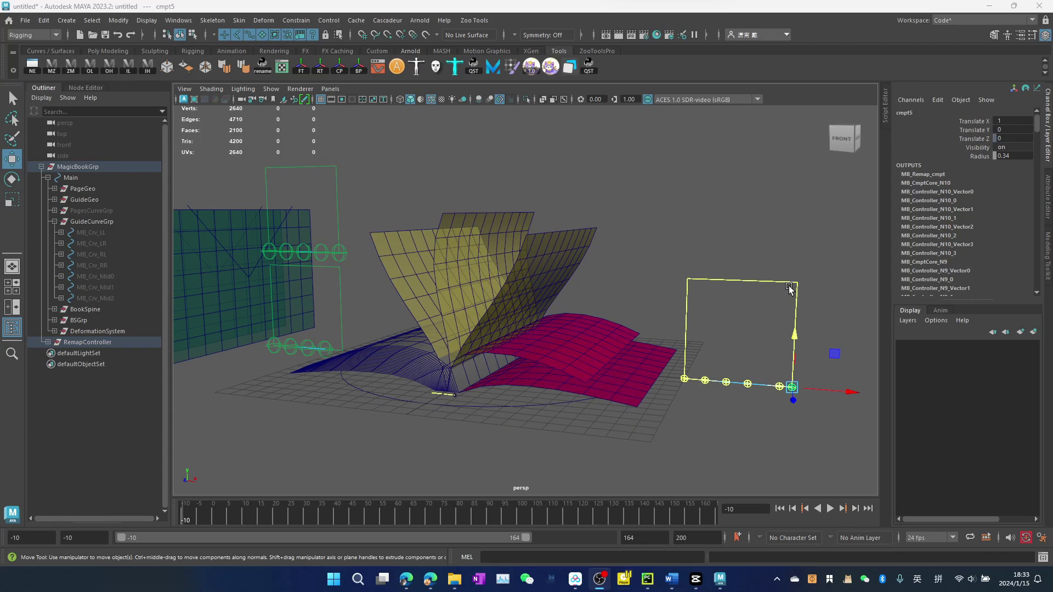
Drag remap point cmpt5 up and down to tune how far the pages flip open
click(768, 304)
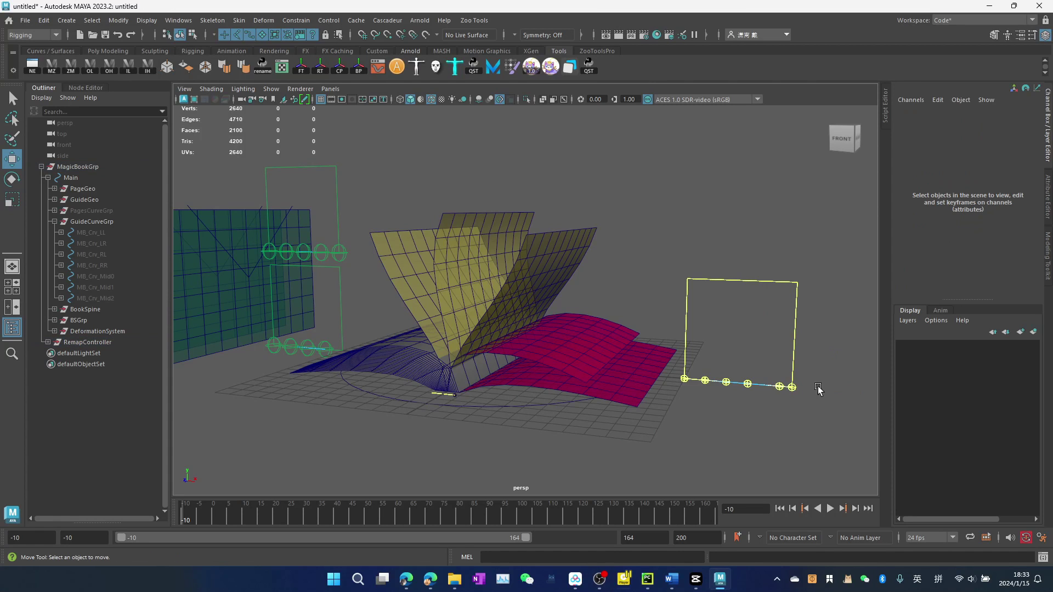
click(792, 387)
drag(795, 347, 802, 253)
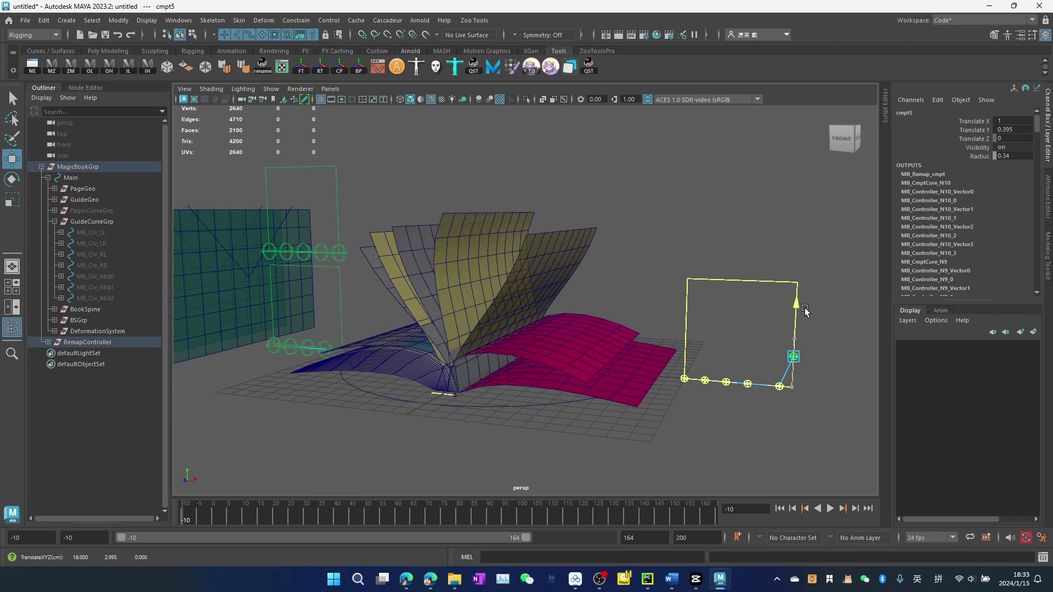
drag(802, 253, 812, 313)
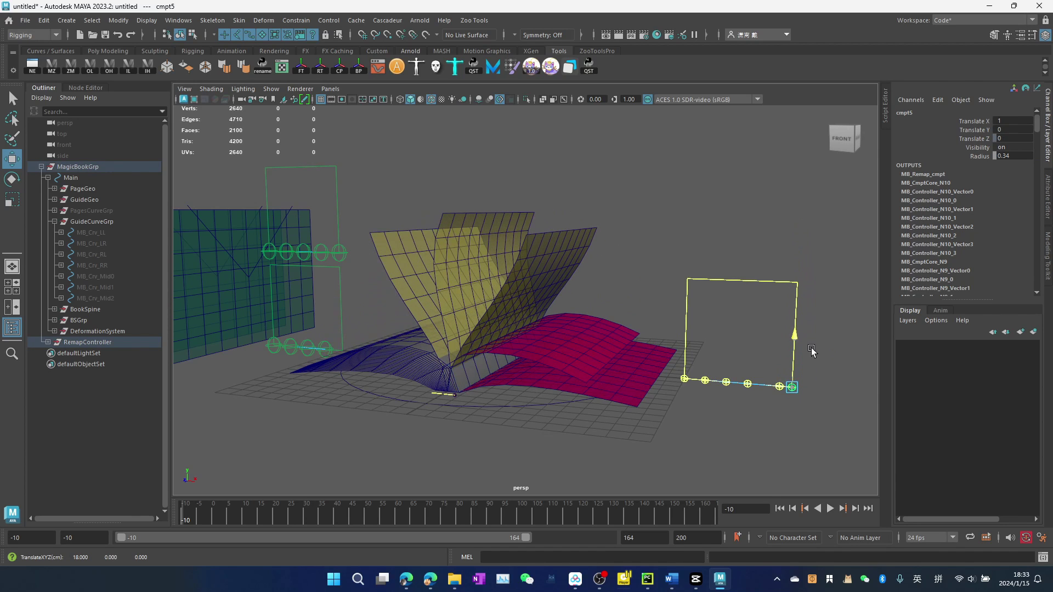
mouse_move(812, 313)
mouse_down()
mouse_move(802, 386)
mouse_move(818, 206)
mouse_up()
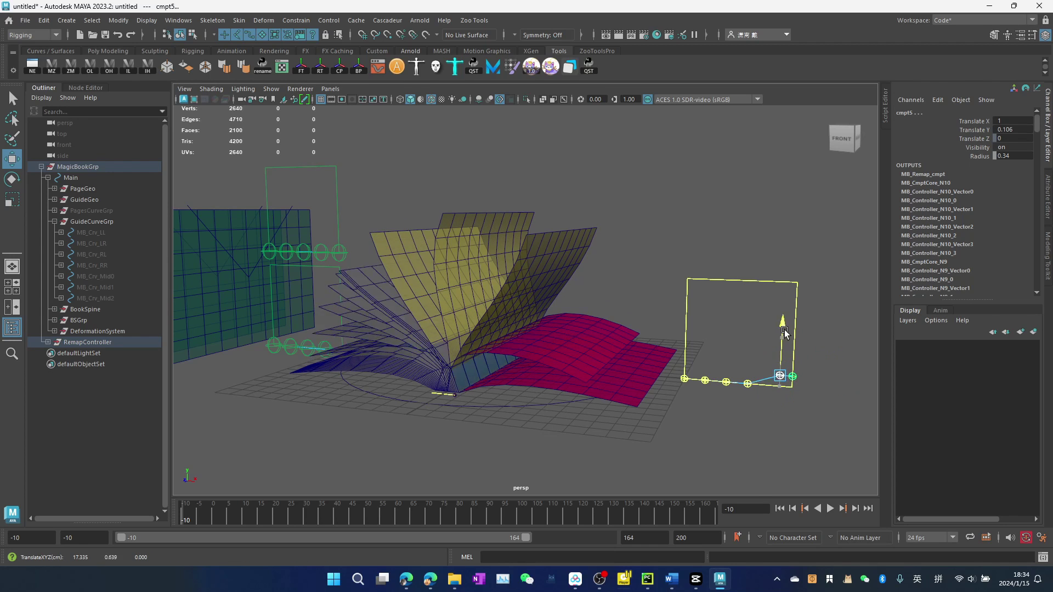
click(818, 206)
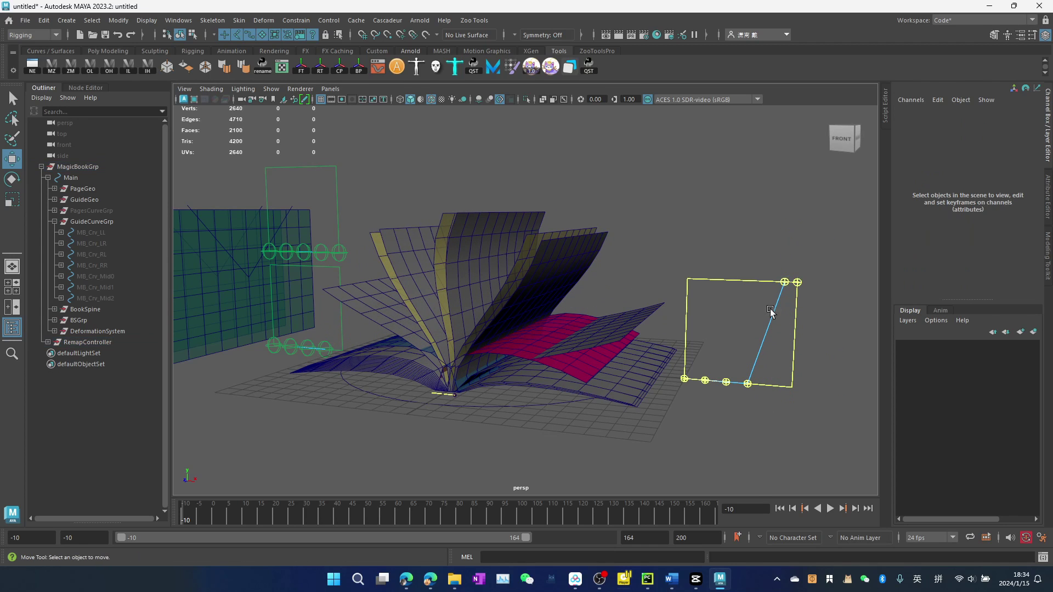
Slide remap points cmpt4 and cmpt3 left to re-space the flipping pages
click(797, 281)
drag(829, 283, 797, 282)
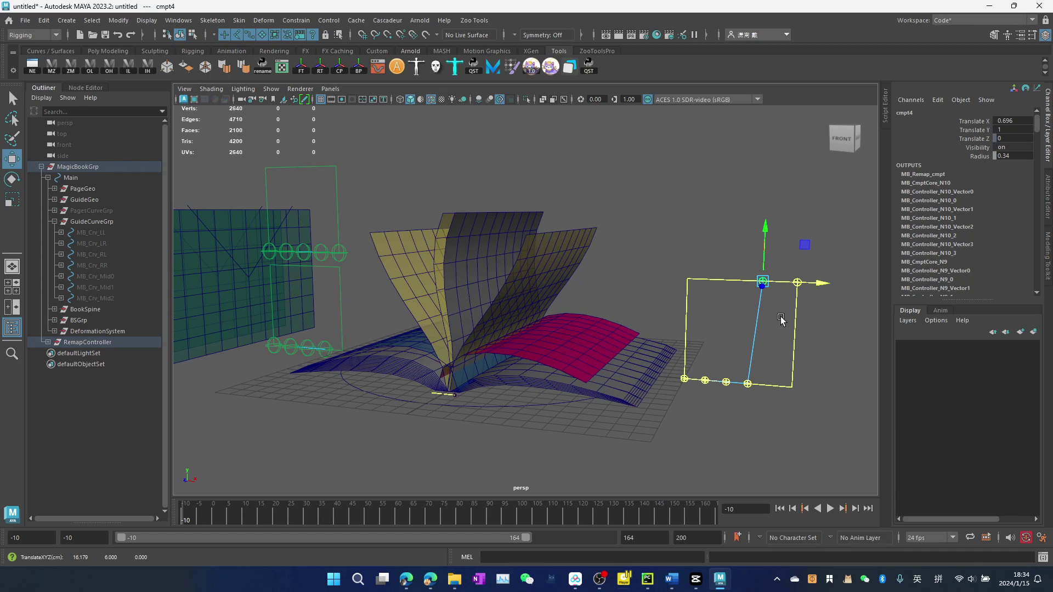
click(747, 383)
mouse_move(790, 388)
mouse_down()
mouse_move(742, 352)
mouse_move(762, 379)
mouse_up()
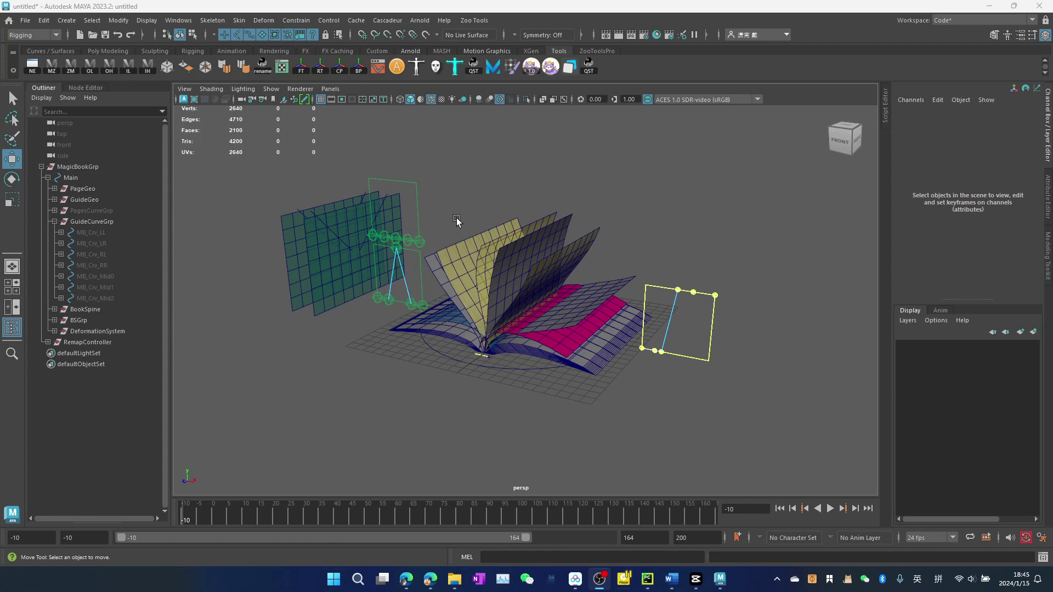
Inspect the green MB_Mesh_BS1 plane, its totalBSs field and the target page's bend deformer
click(338, 248)
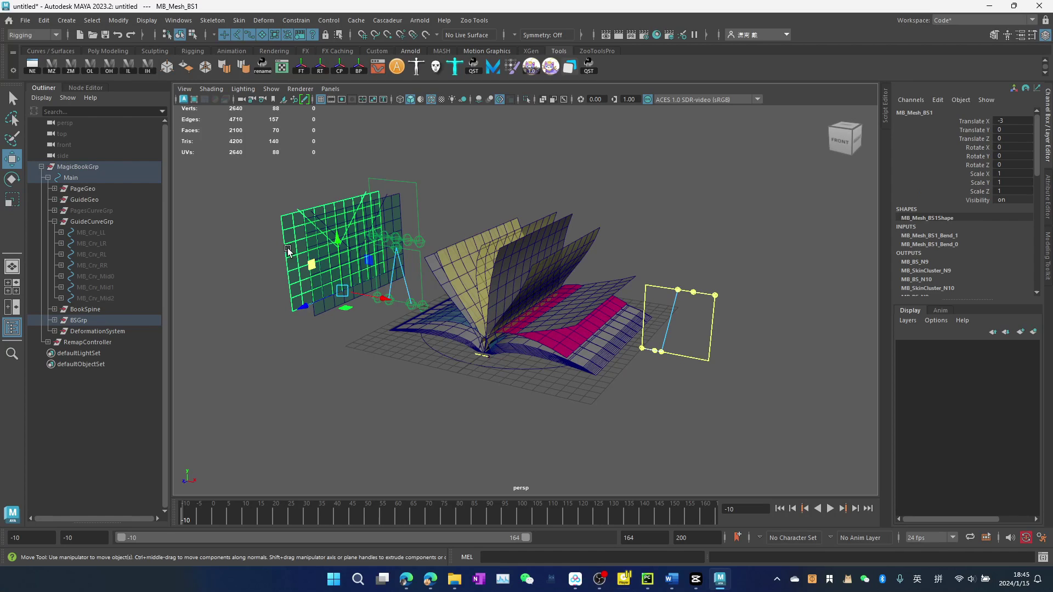
click(475, 199)
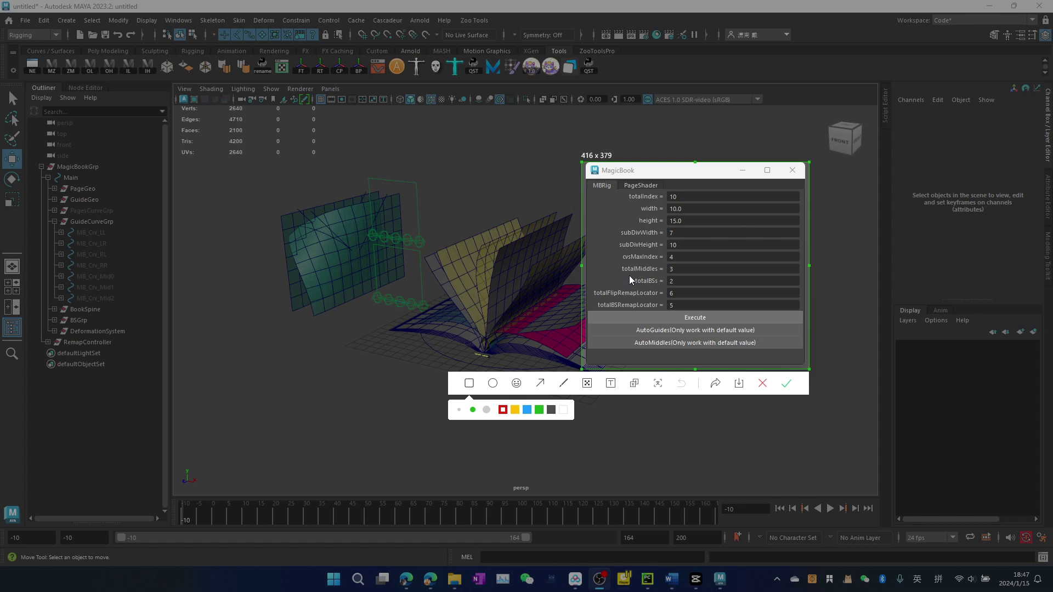
drag(629, 275, 694, 289)
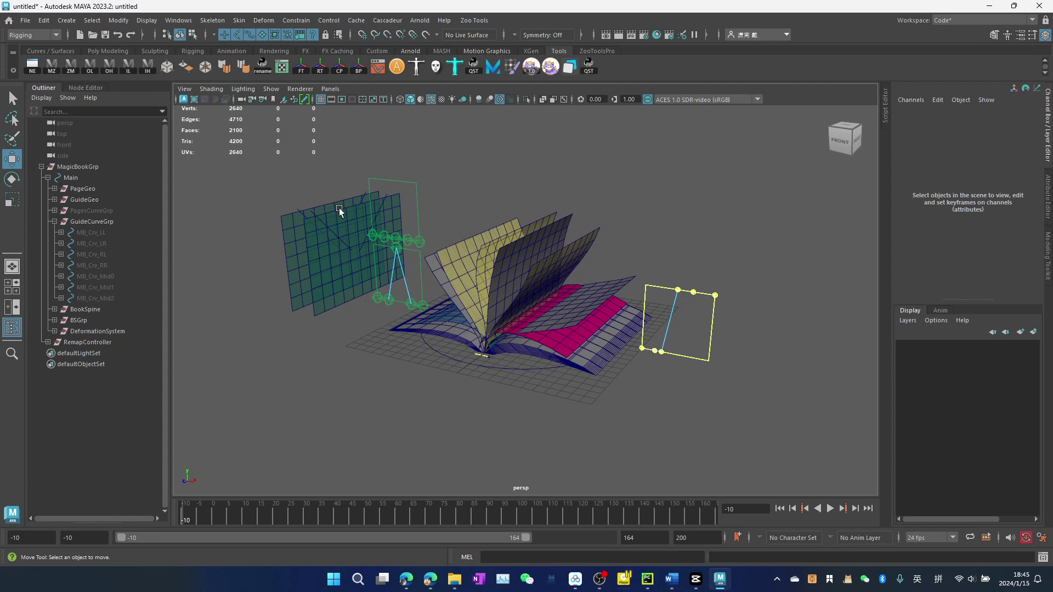
click(313, 213)
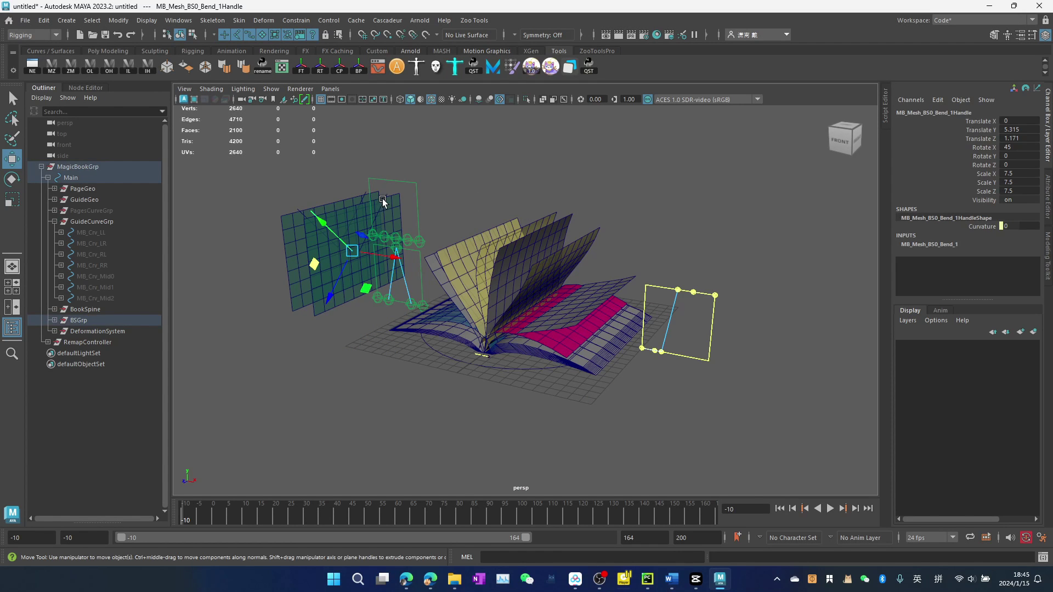
click(479, 207)
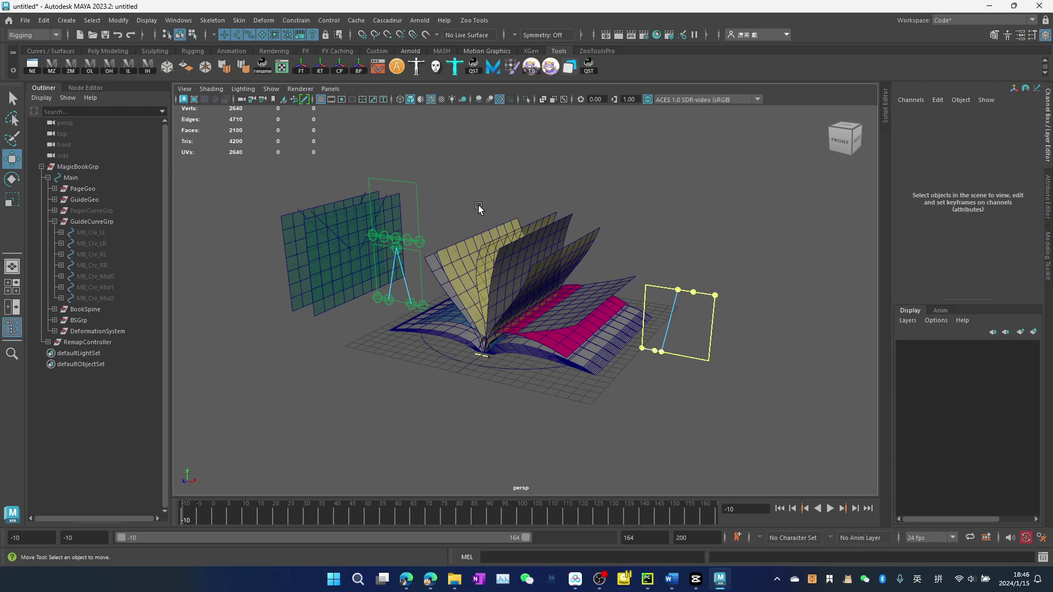
Pull a vertex on the green target page sideways with soft selection to curl it
click(348, 218)
right_click(604, 169)
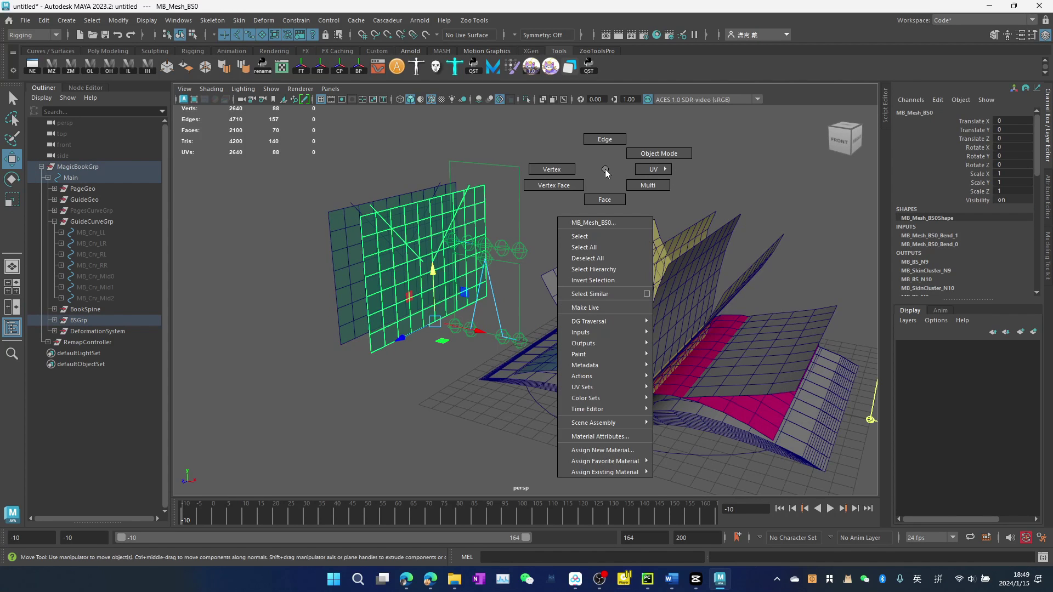
click(535, 170)
click(417, 205)
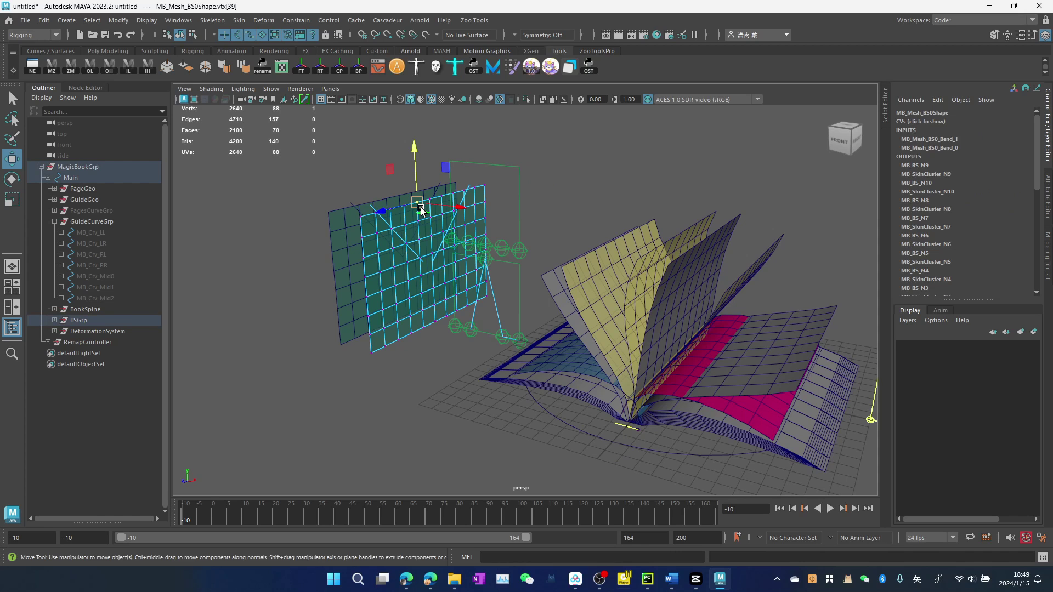
key(b)
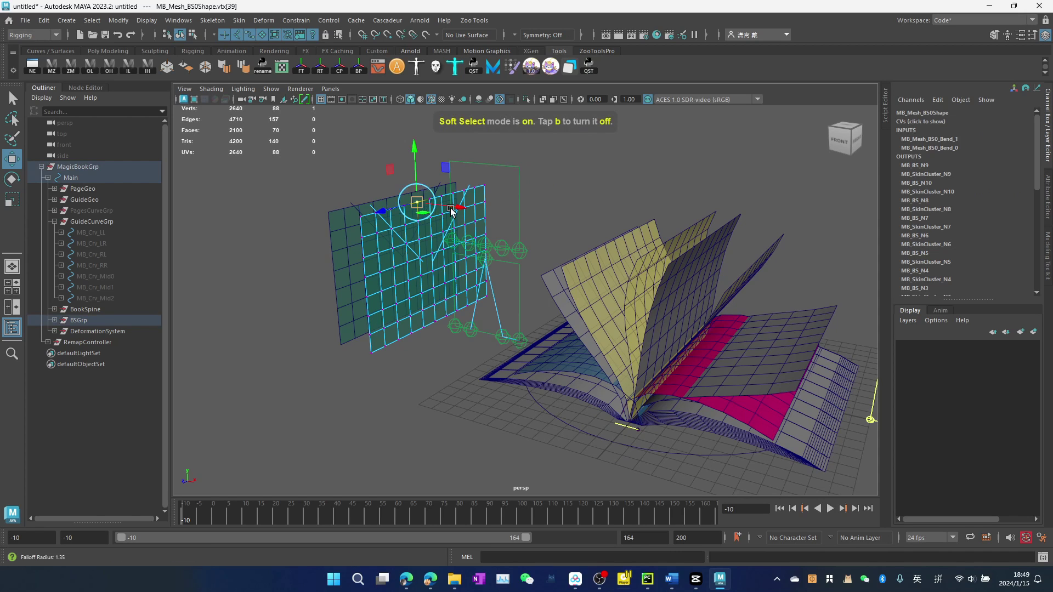
mouse_move(418, 205)
mouse_down()
mouse_move(466, 211)
mouse_move(427, 205)
mouse_up()
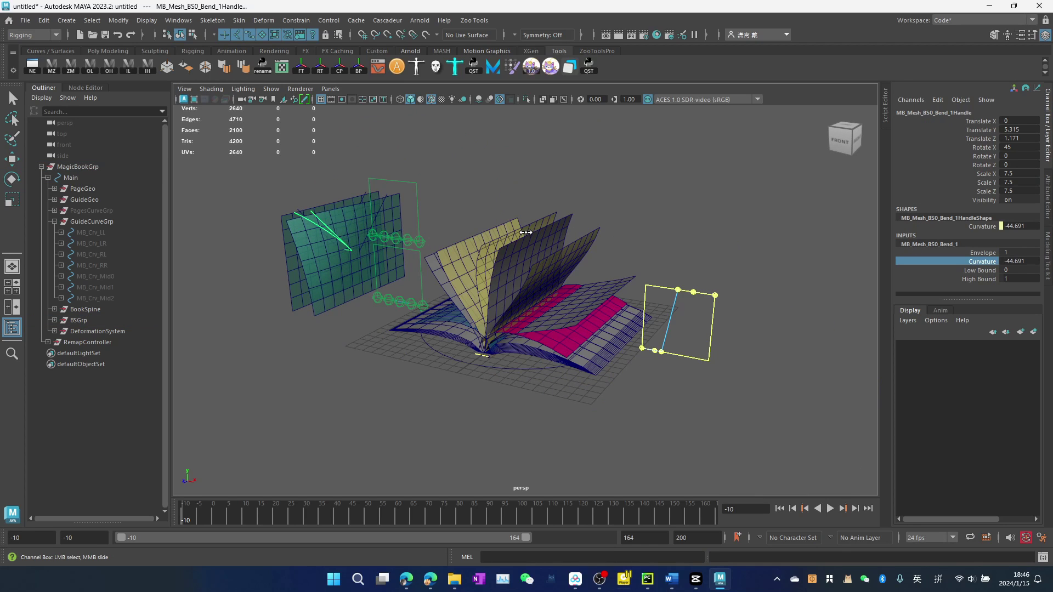
Raise the BS02 blend-shape controller to flex the pages
click(399, 301)
key(w)
drag(401, 284, 321, 231)
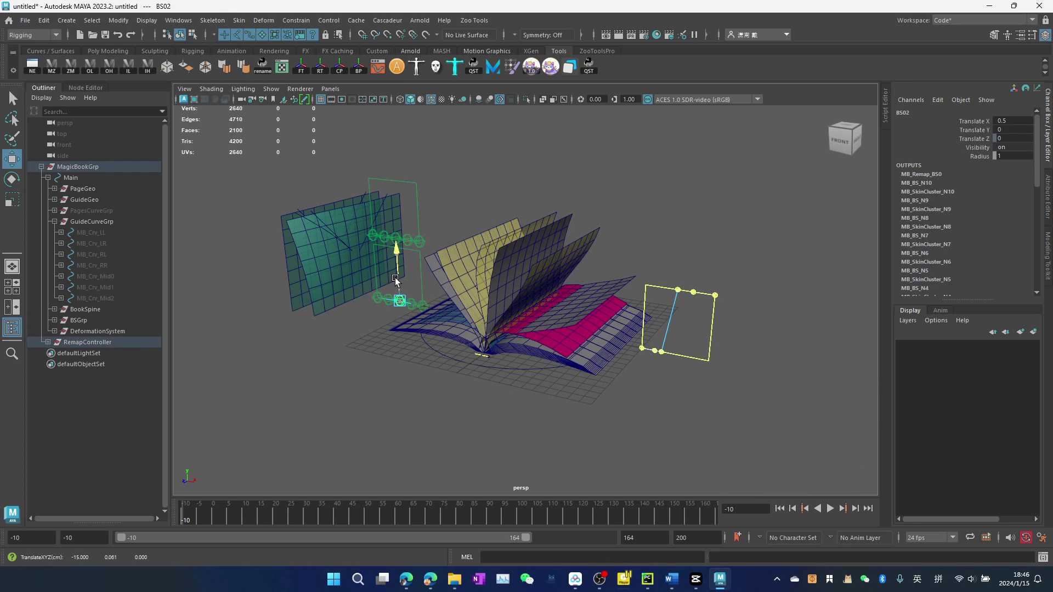
Deepen the page bend's Curvature to -57.3 and slide the BS03 controller
click(318, 212)
click(982, 262)
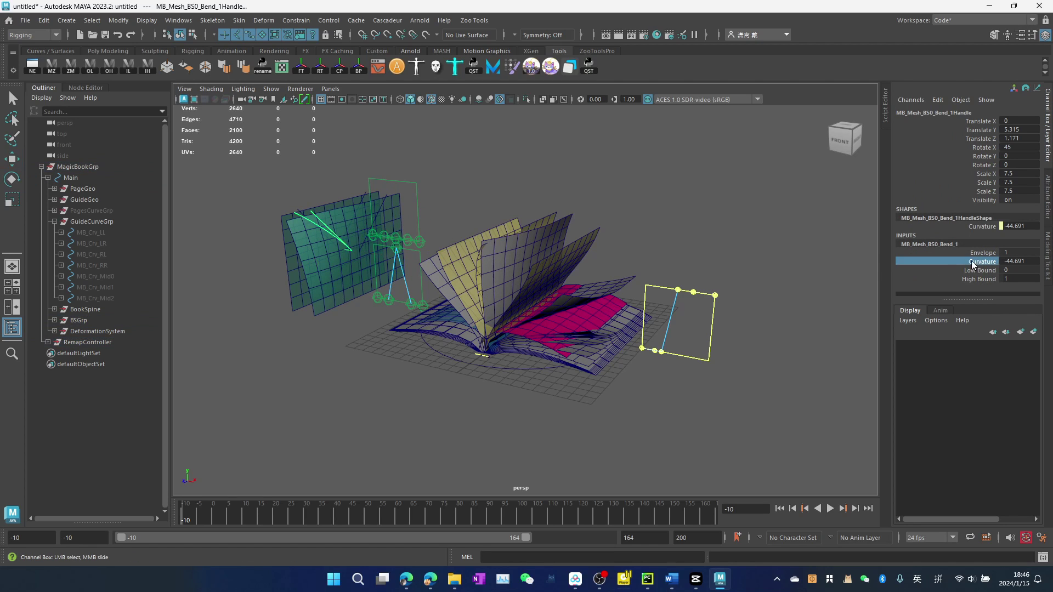
middle_drag(652, 247, 623, 238)
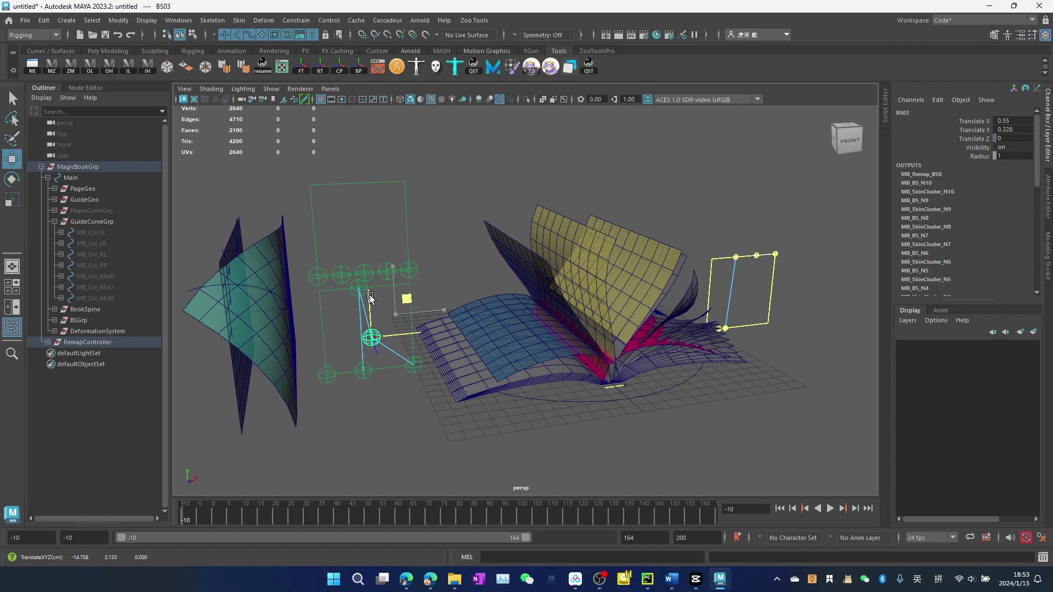
middle_drag(370, 298, 416, 301)
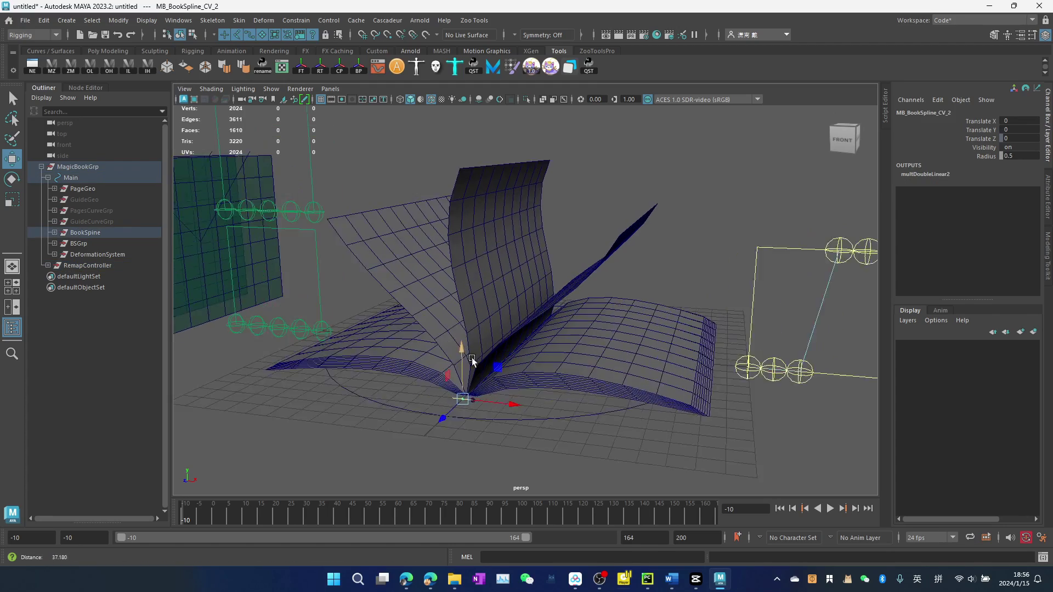
Move spine point MB_BookSpline_CV_2 to change how pages bend, then deselect it
scroll(510, 347, up, 5)
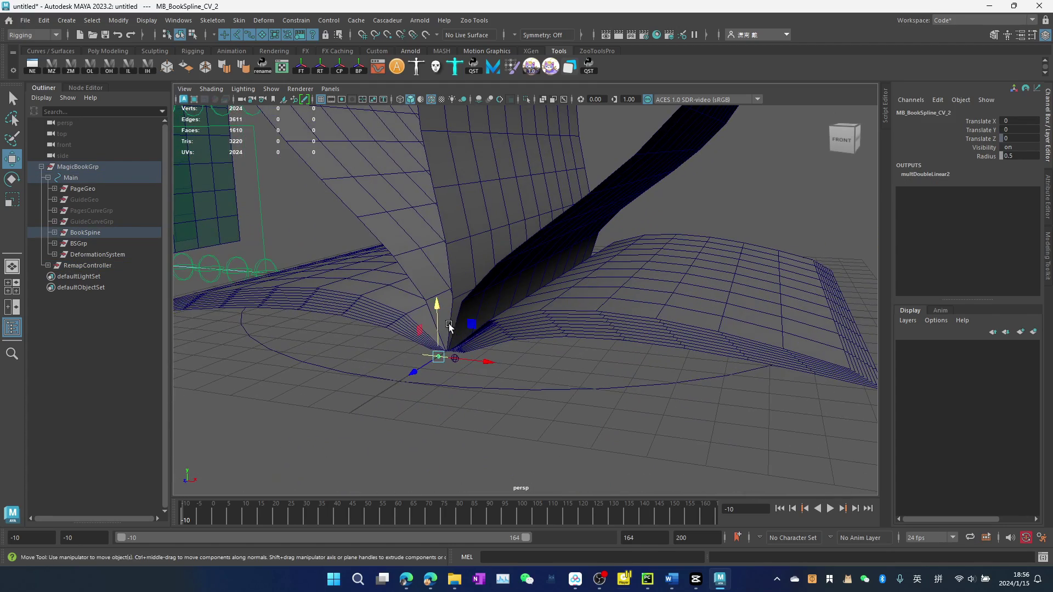
drag(449, 324, 473, 350)
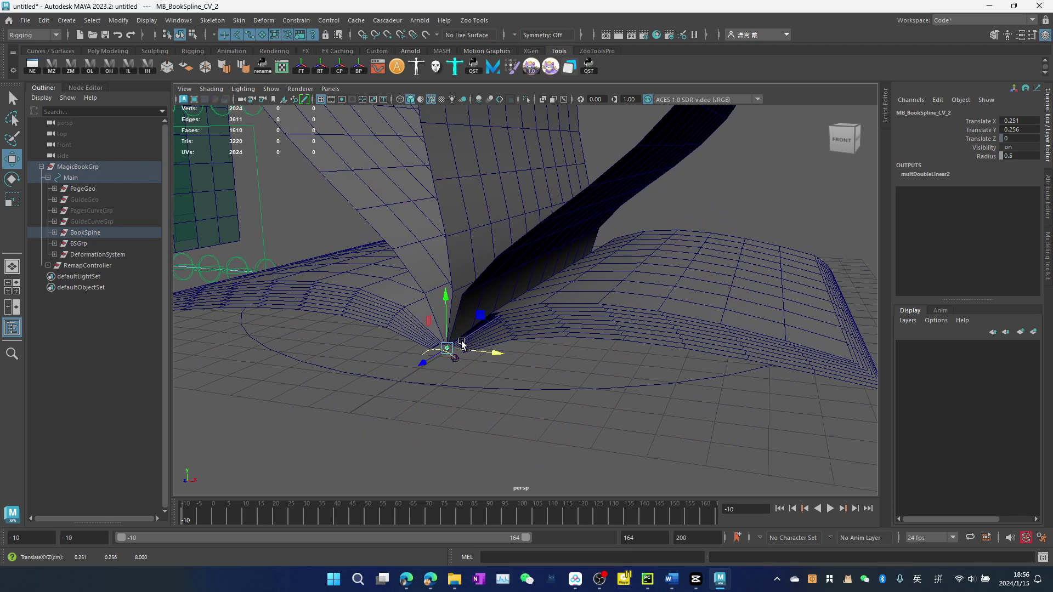
click(492, 384)
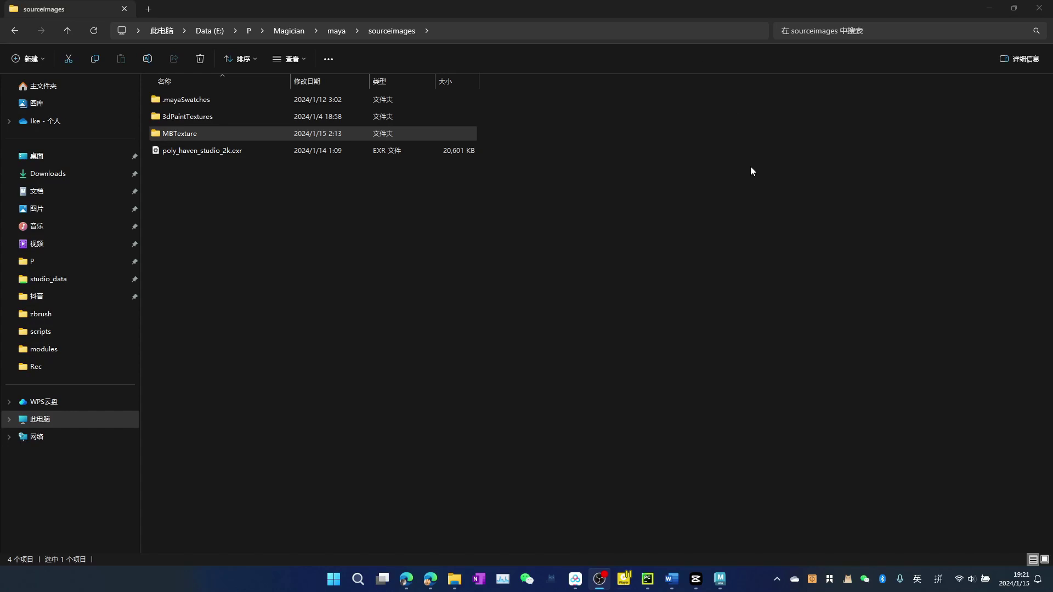
Open the MBTexture folder inside sourceimages
double_click(381, 133)
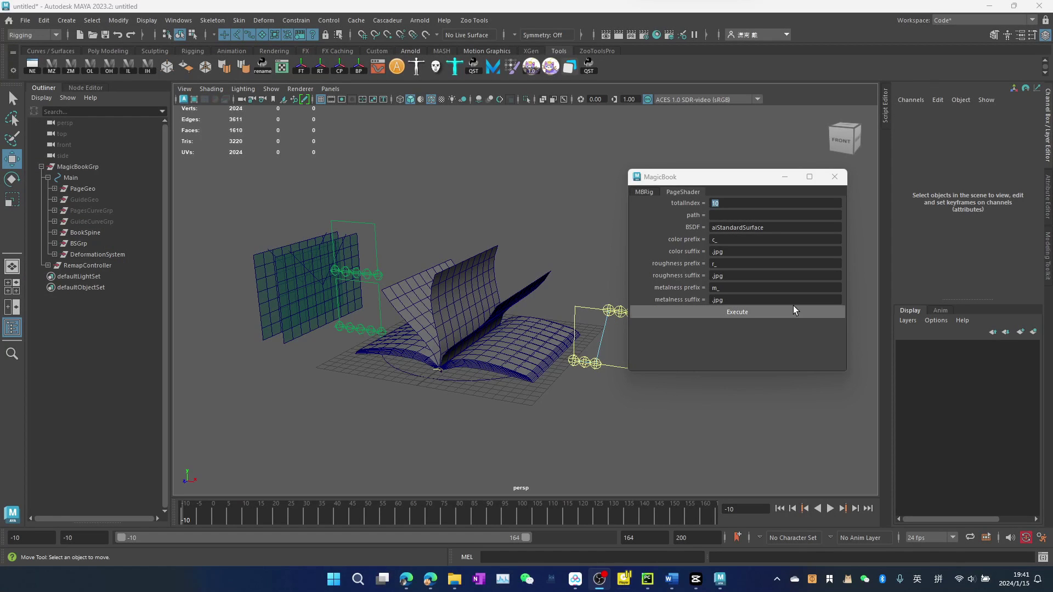
Select the MB_Mesh_N10 page mesh under the PageGeo group
click(766, 202)
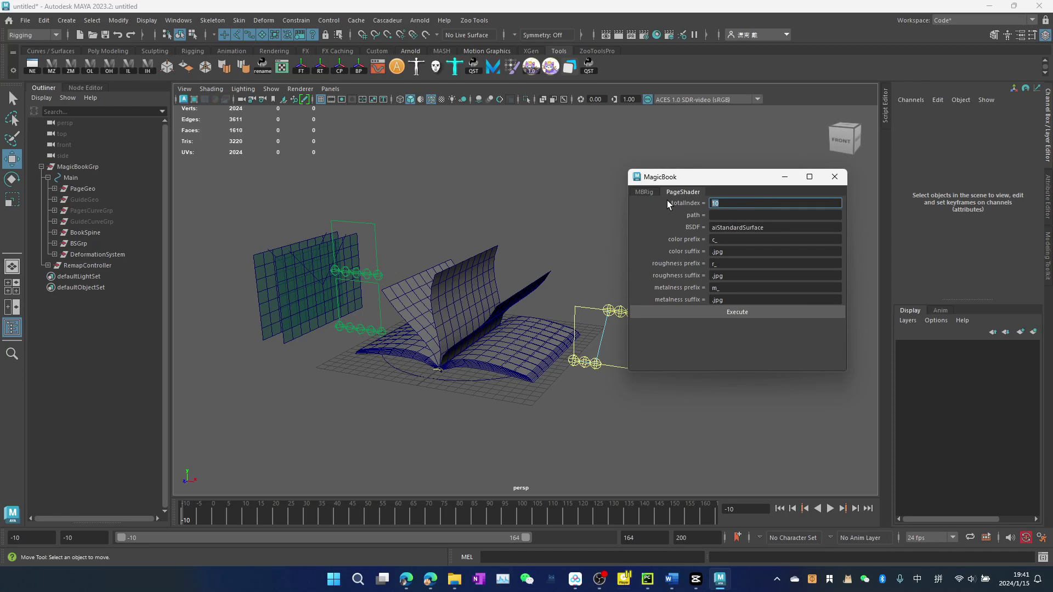
key(shift)
click(89, 191)
click(54, 189)
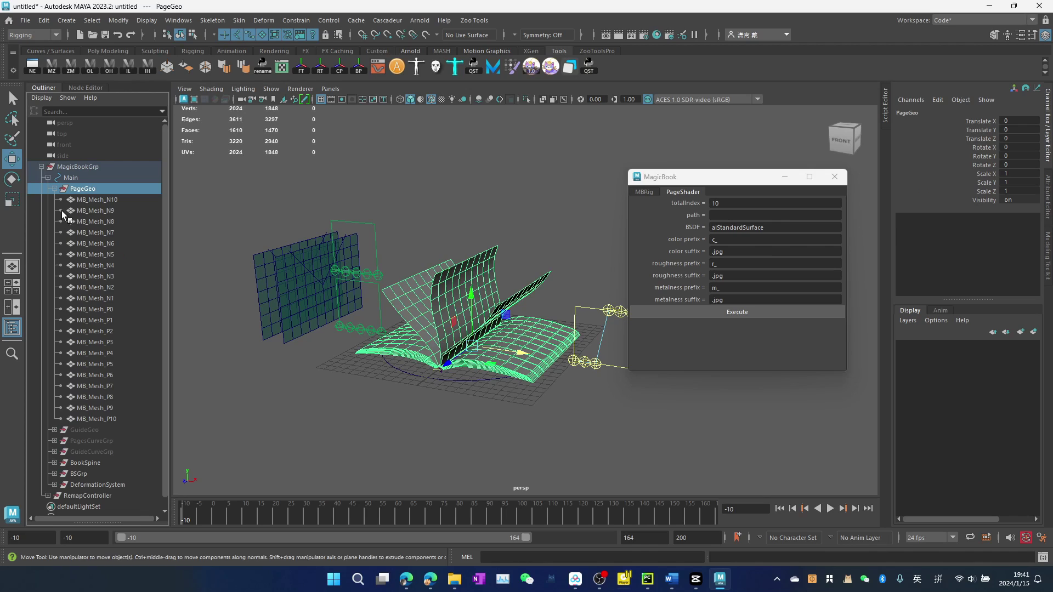
click(98, 200)
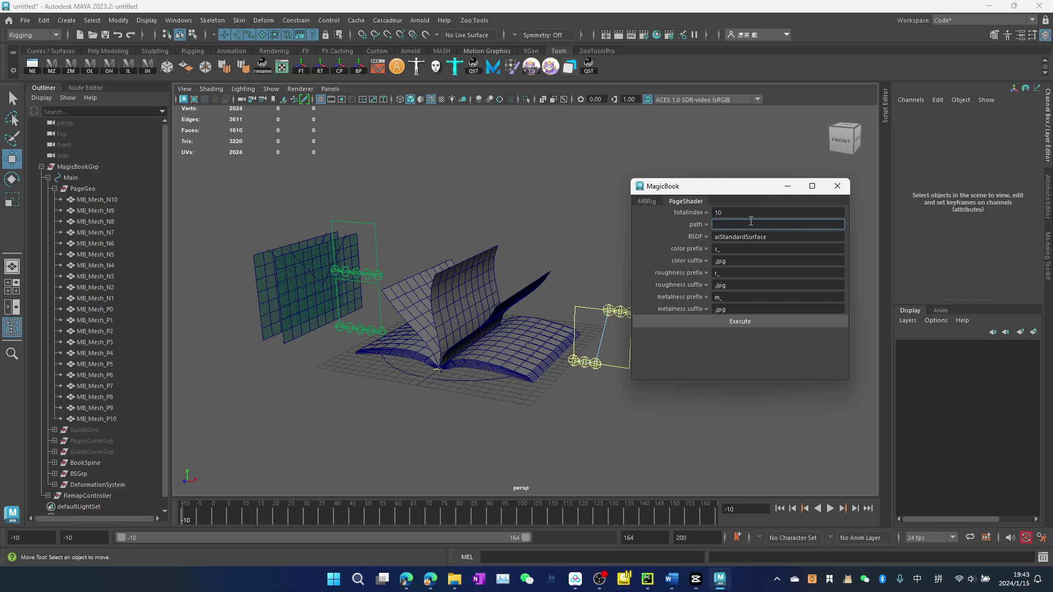
Paste the MBTexture folder path and change the colour suffix from .jpg to .png
text(E:\P\Magician\maya\sourceimages\MBTexture)
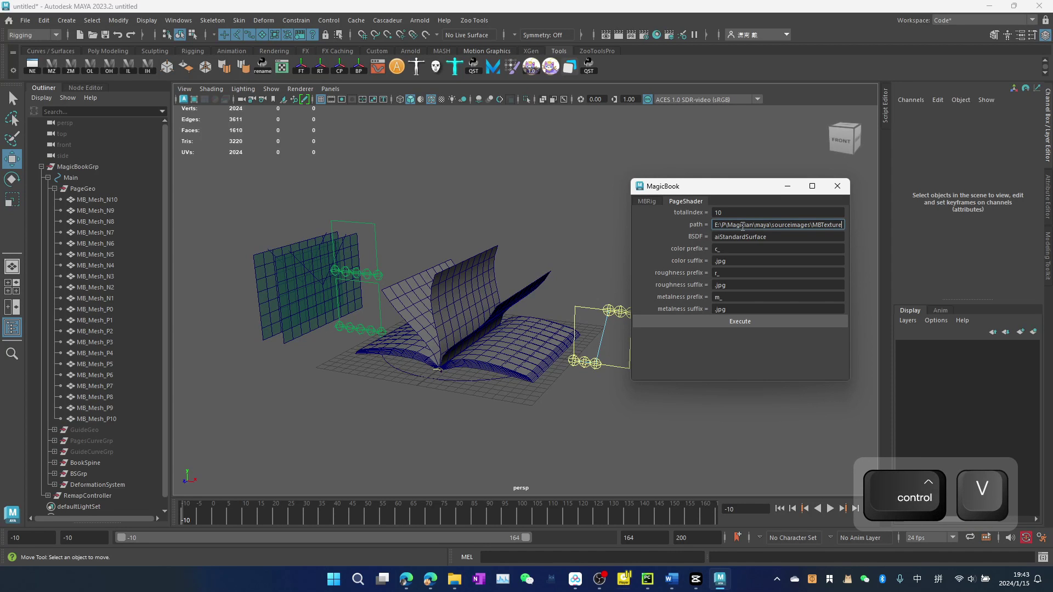
click(777, 237)
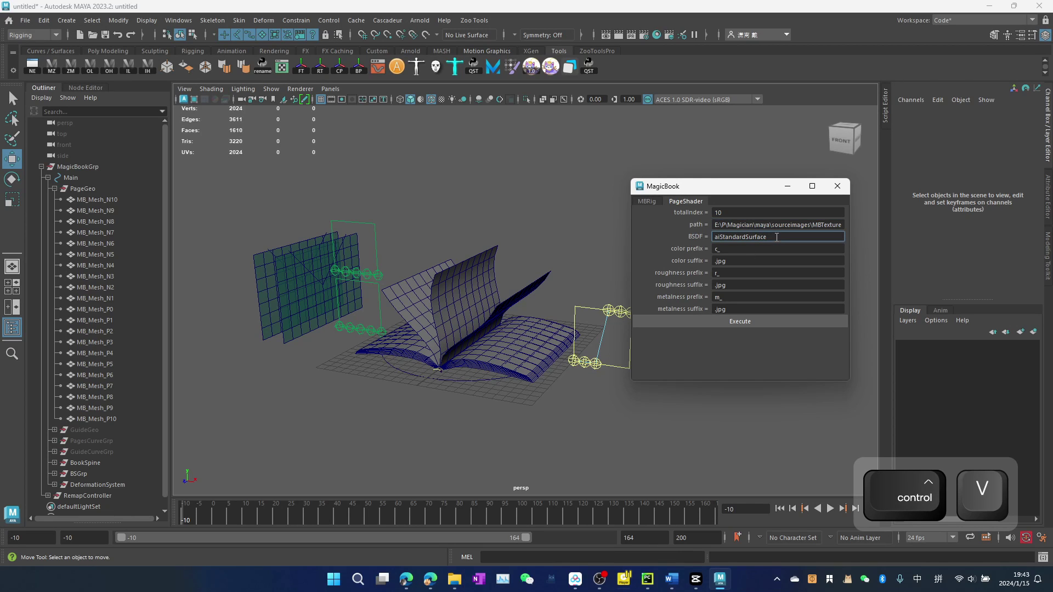
click(773, 247)
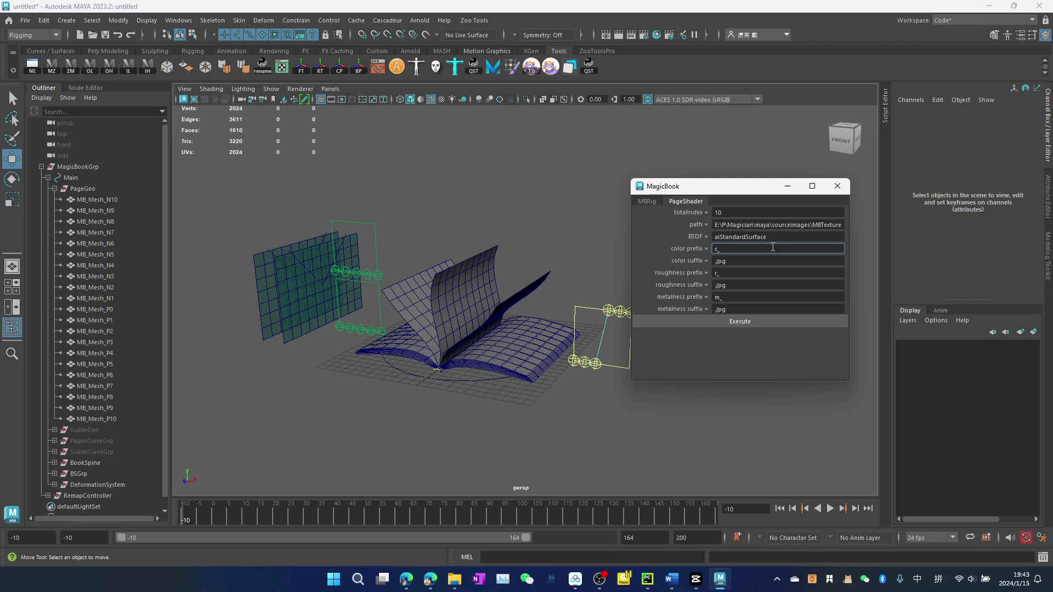
double_click(719, 262)
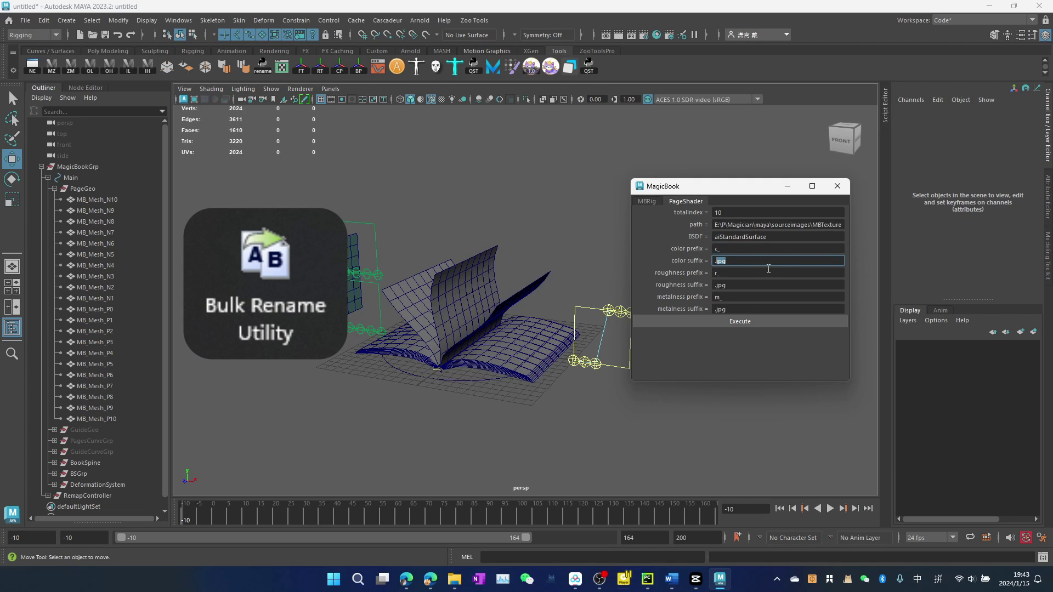
text(.png)
key(ctrl+space)
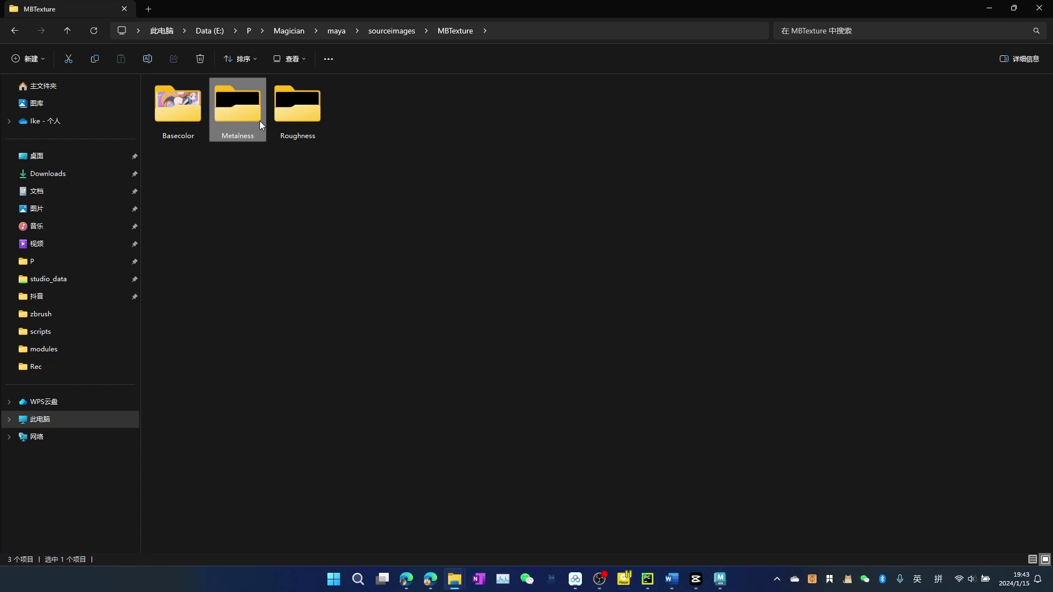
Confirm the Metalness and Roughness folders hold m_ and r_ numbered .jpg files
double_click(259, 120)
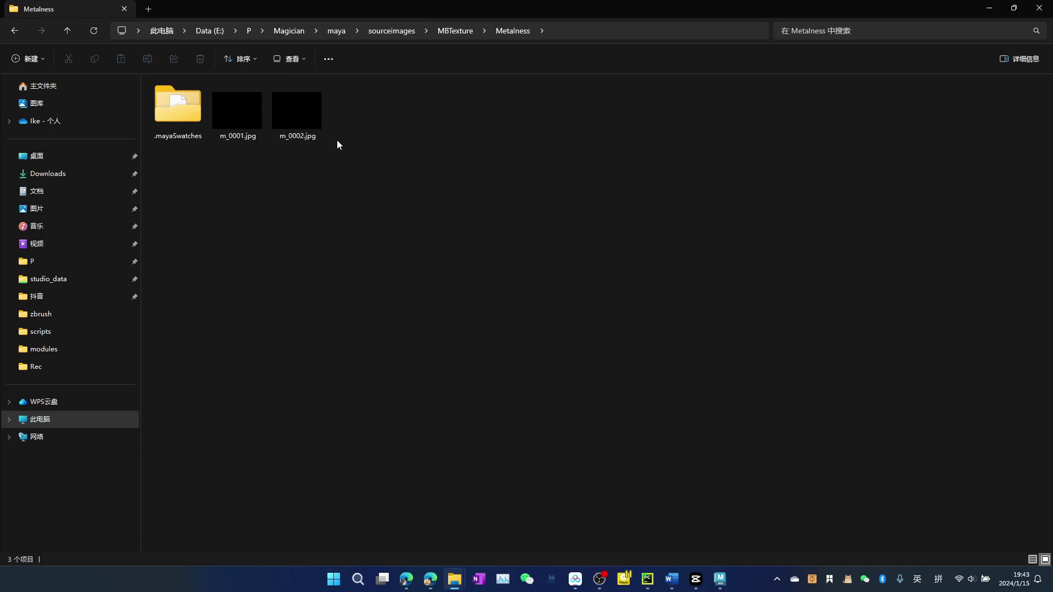
click(446, 31)
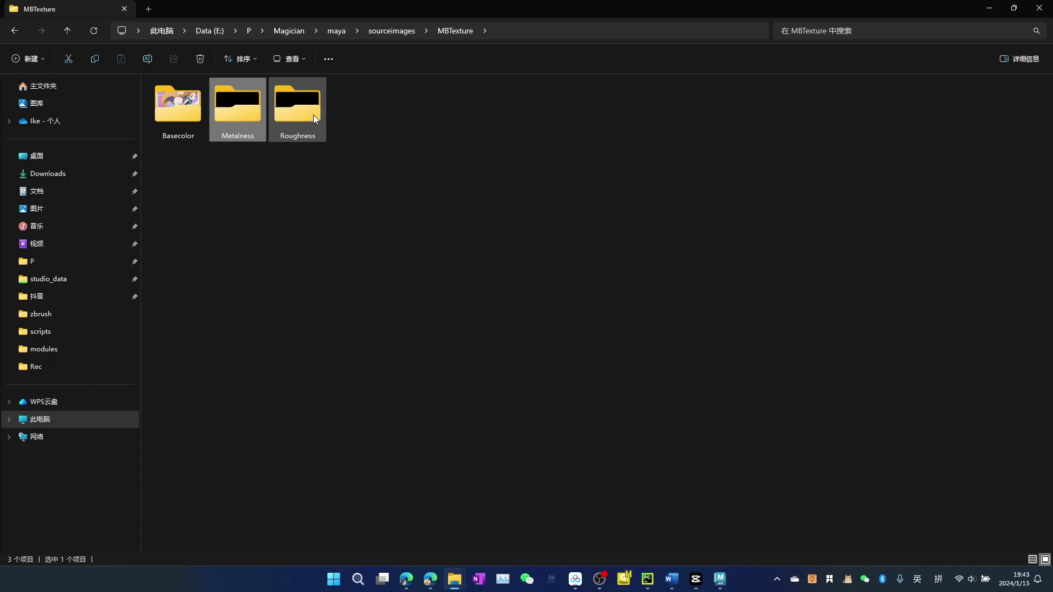
click(313, 114)
double_click(314, 114)
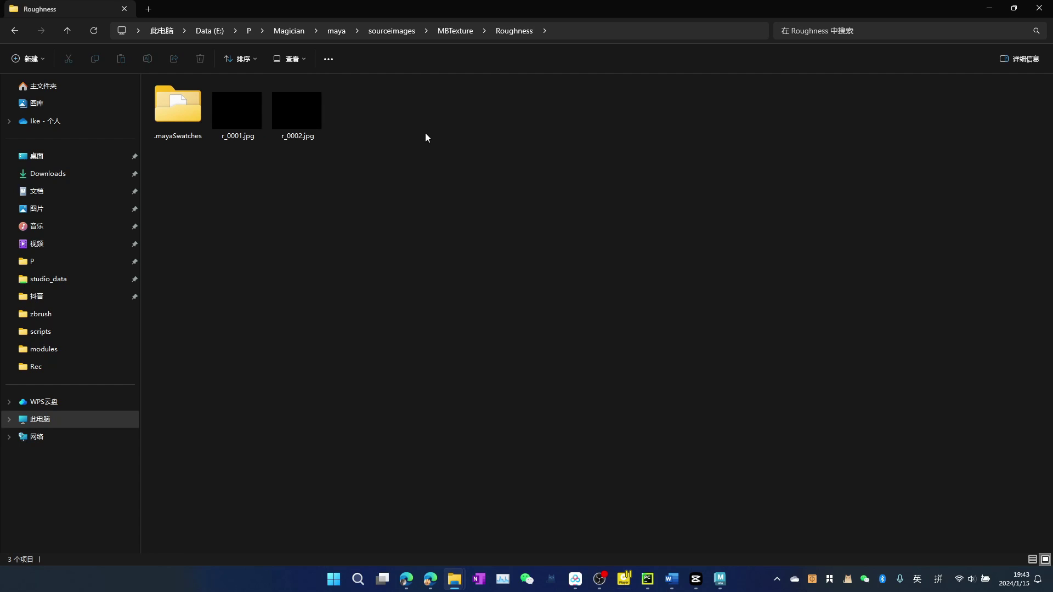
click(458, 30)
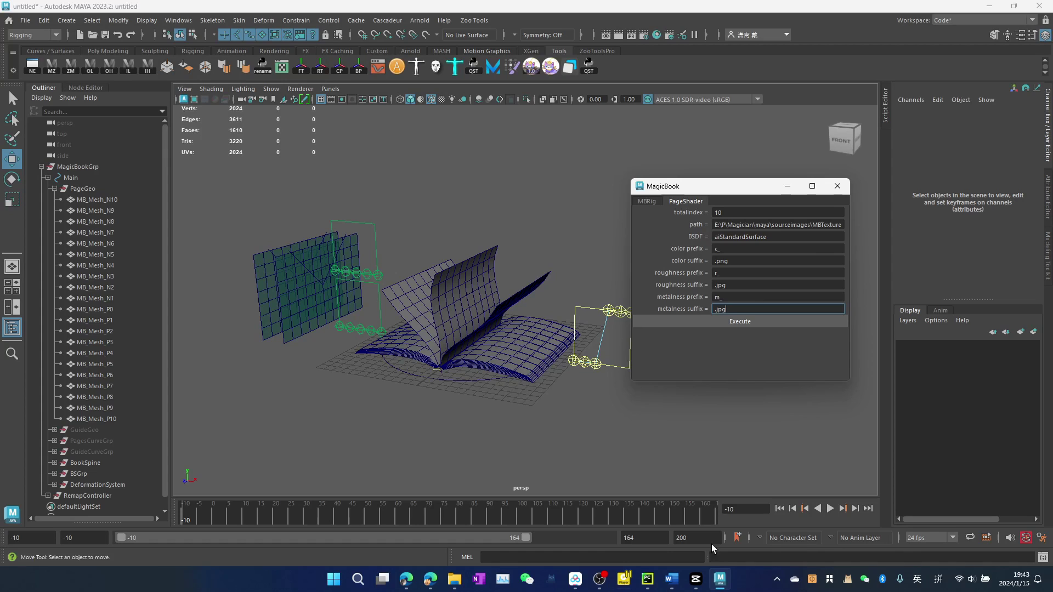
Execute the MagicBook PageShader setup to build page materials, then open Hypershade
click(717, 320)
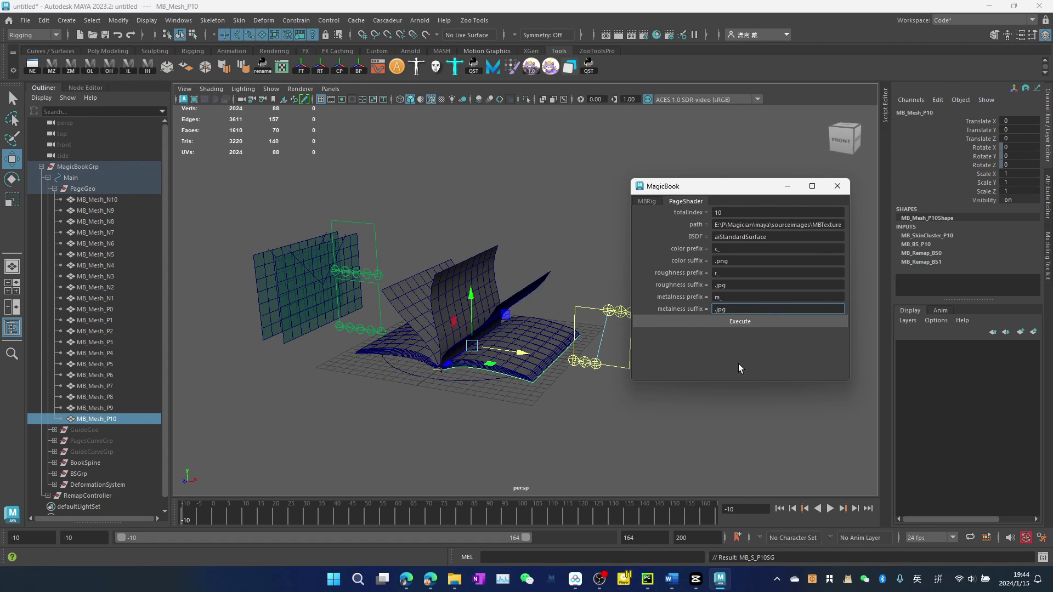
click(838, 186)
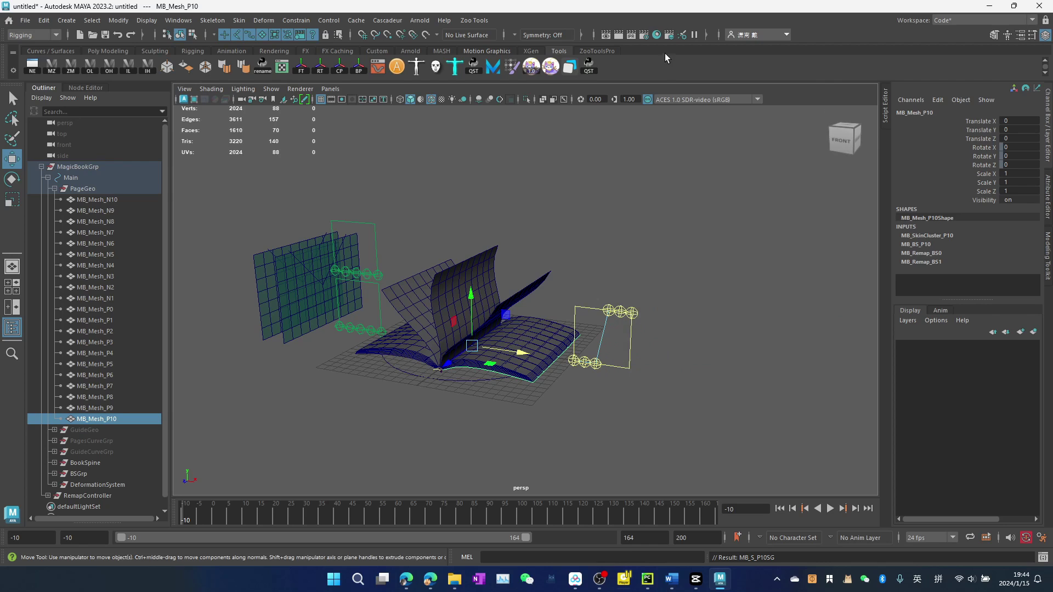
click(656, 34)
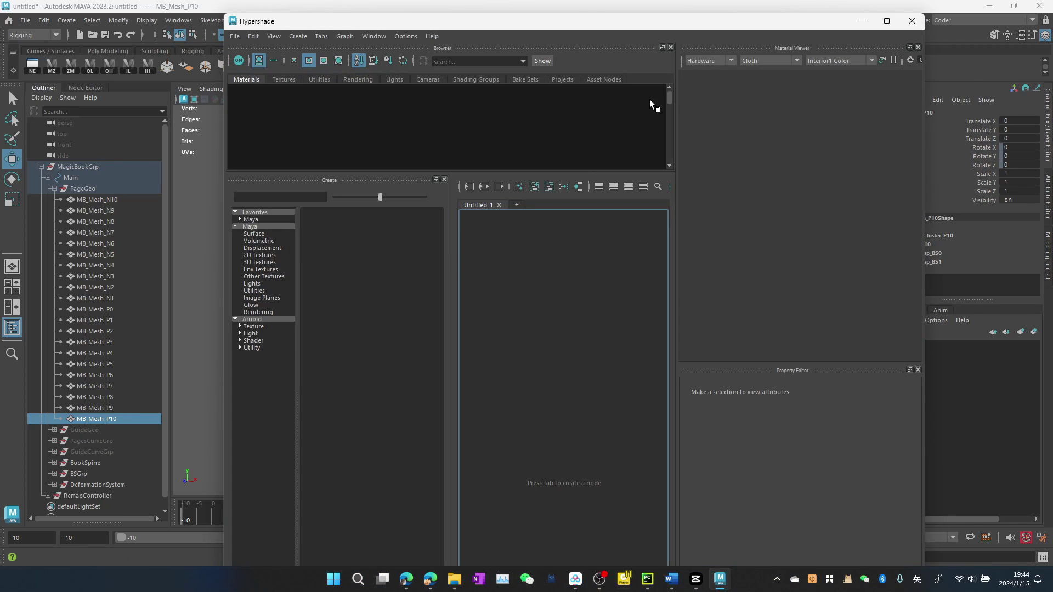